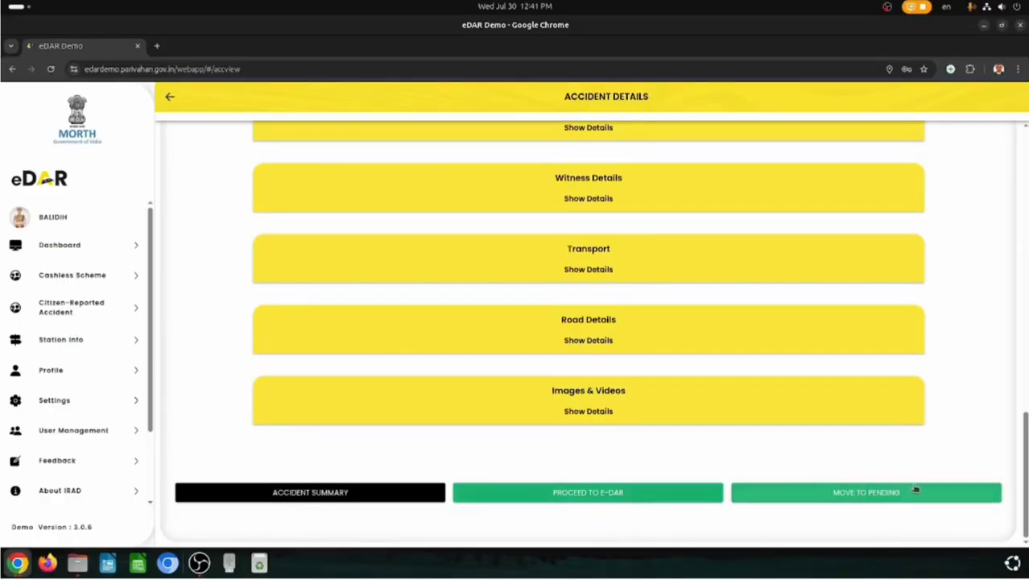
- Proceed from accident 0023's details to the DAR Investigation Details page
click(634, 493)
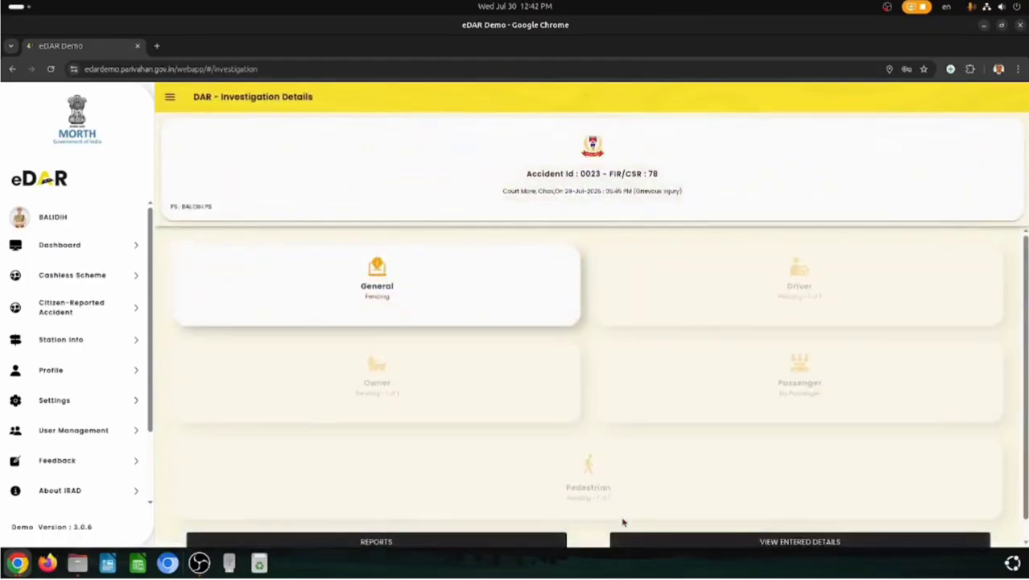
- In General details, mark CCTV footage as available (Yes) and preserved (Yes)
click(378, 270)
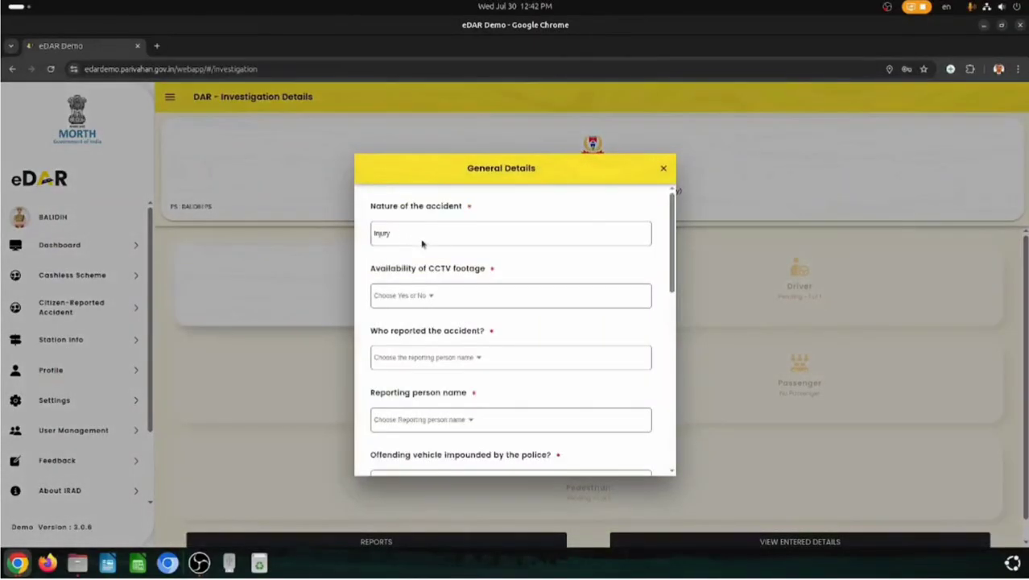
click(427, 295)
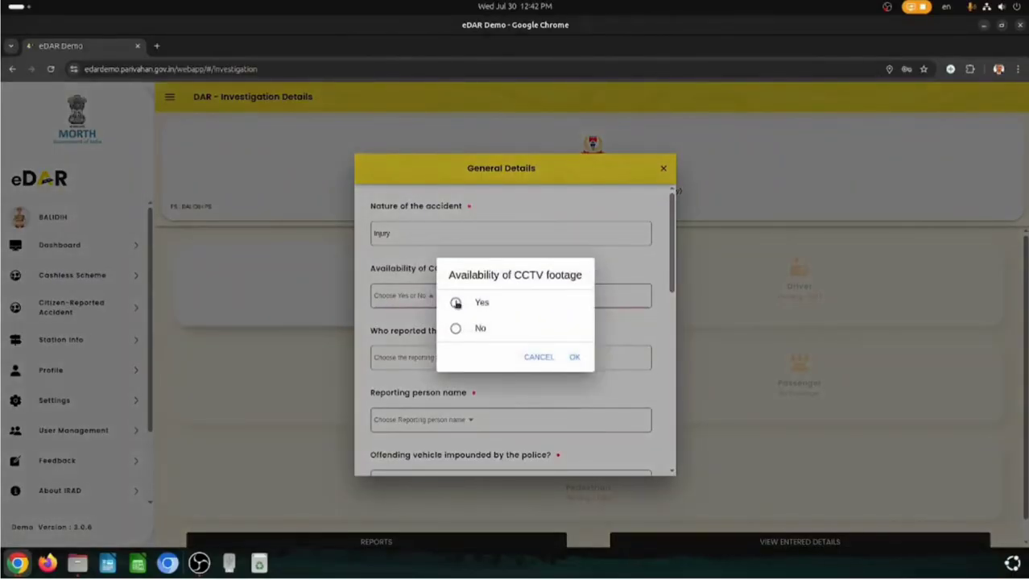
click(456, 302)
click(574, 357)
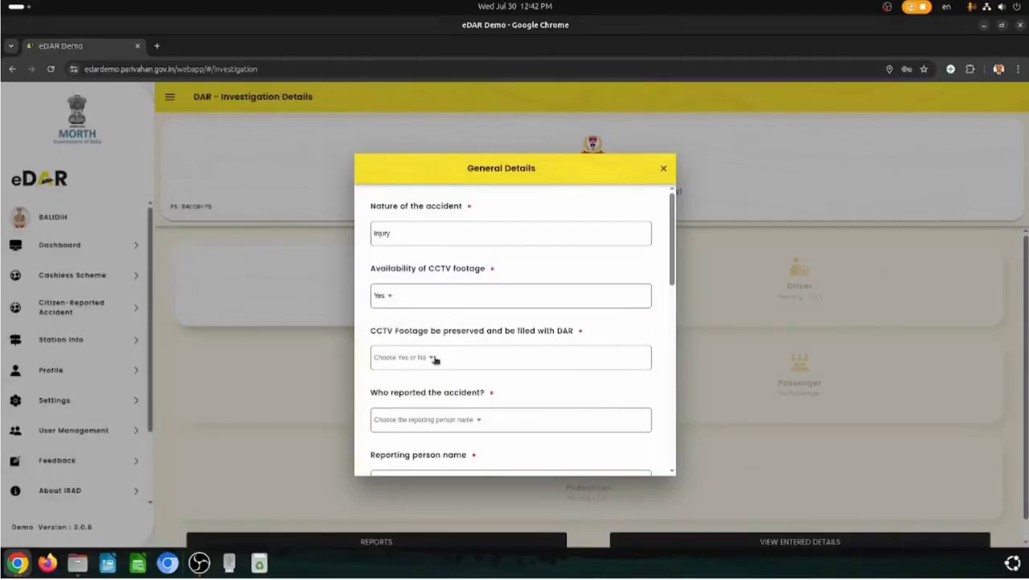
click(435, 359)
click(419, 302)
click(627, 357)
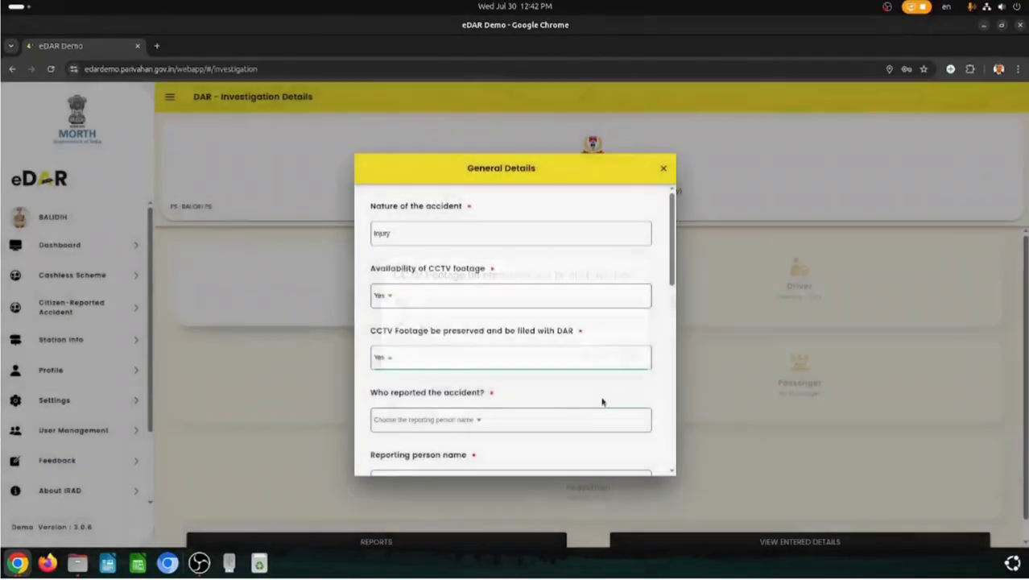
- Set Good Samaritan as the reporter and enter the reporting person's name and address
click(471, 419)
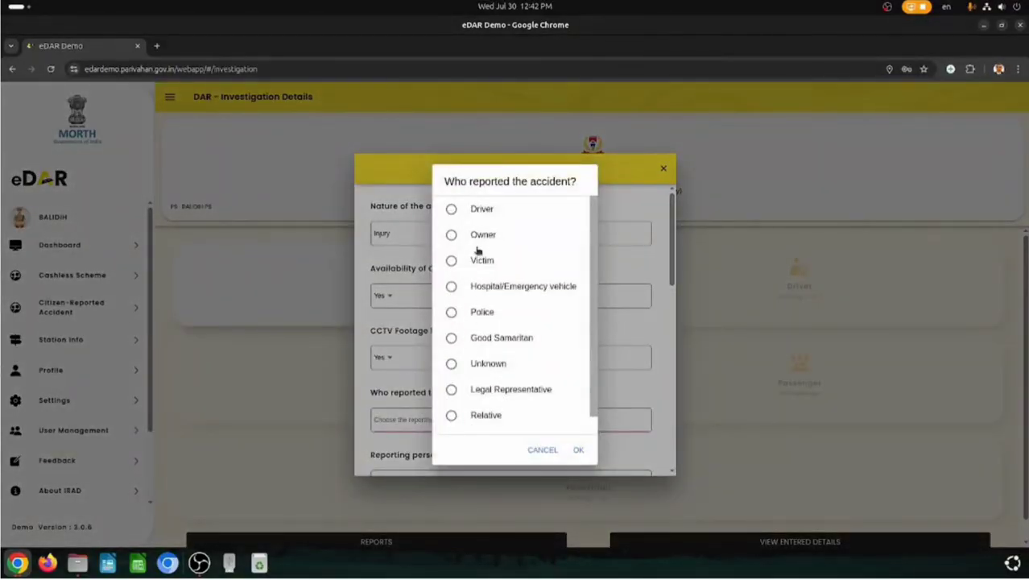
click(465, 338)
click(578, 449)
scroll(451, 379, down, 2)
click(402, 351)
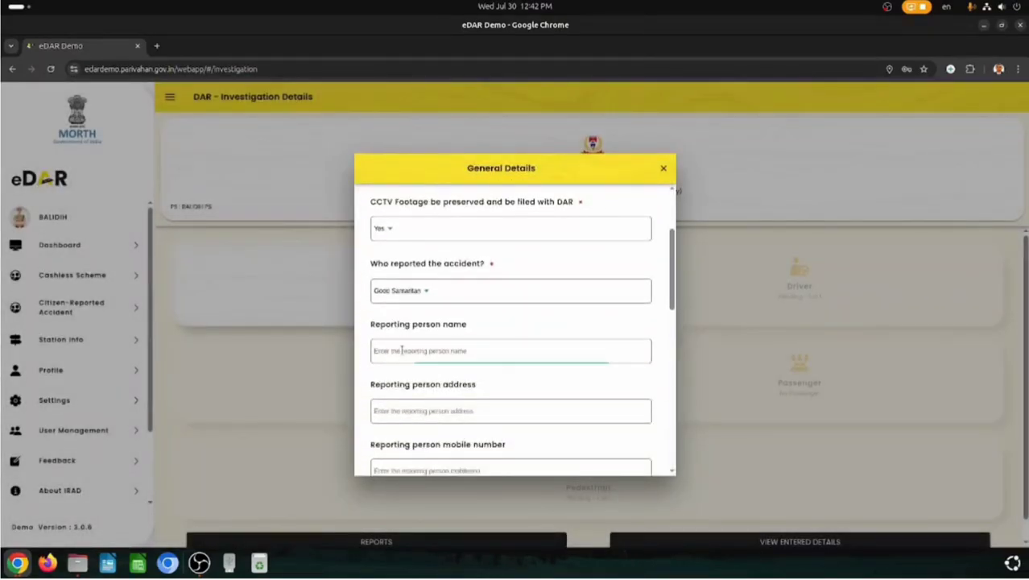
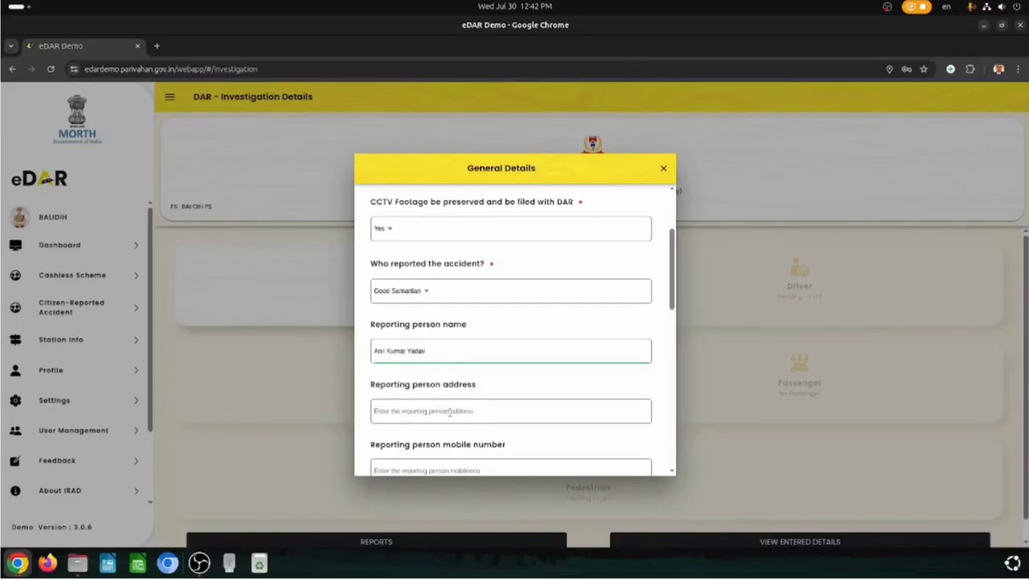
click(450, 411)
text(Chas, Bokaro)
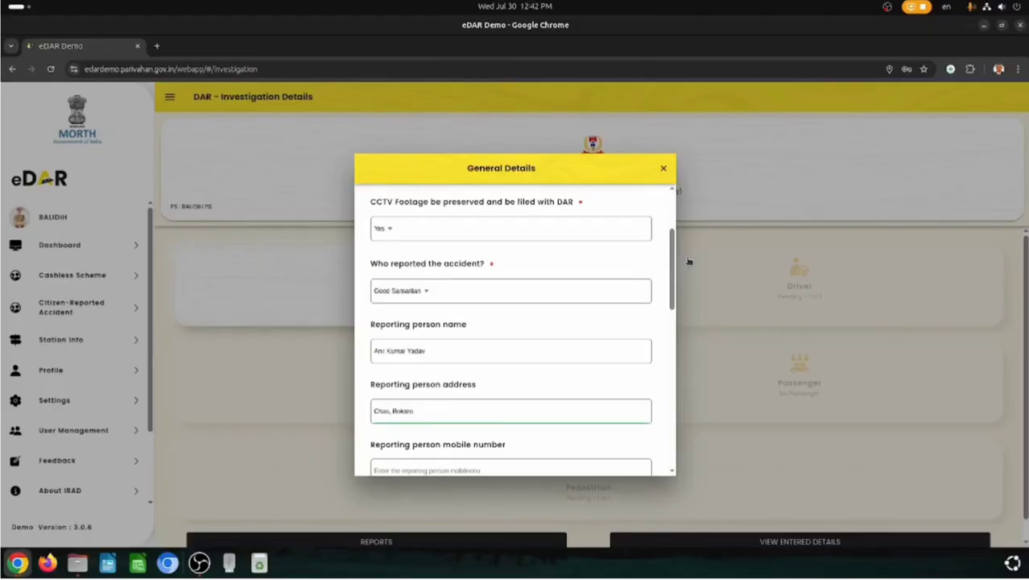
scroll(582, 344, down, 2)
- Enter the reporting person's mobile number
click(486, 339)
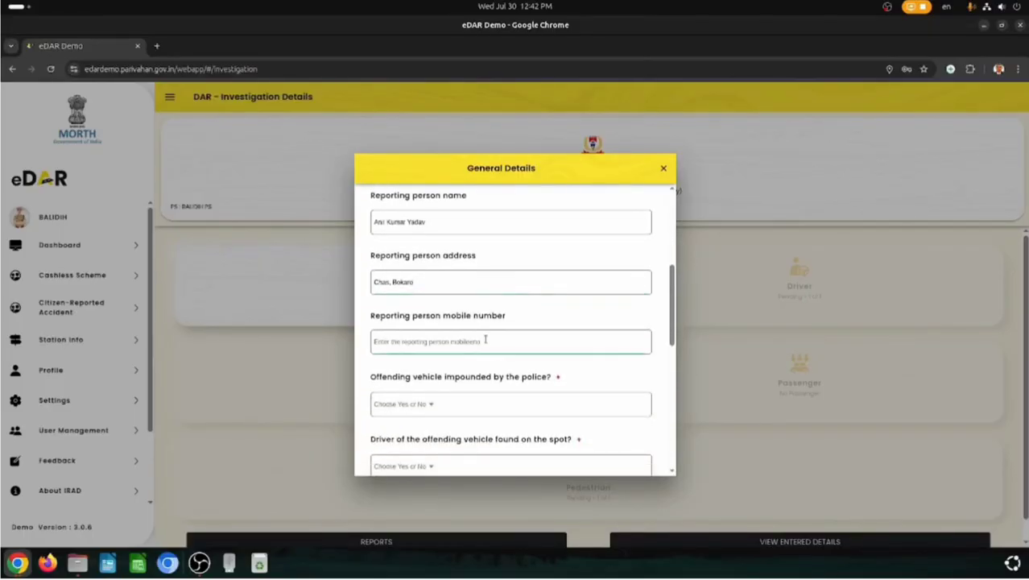
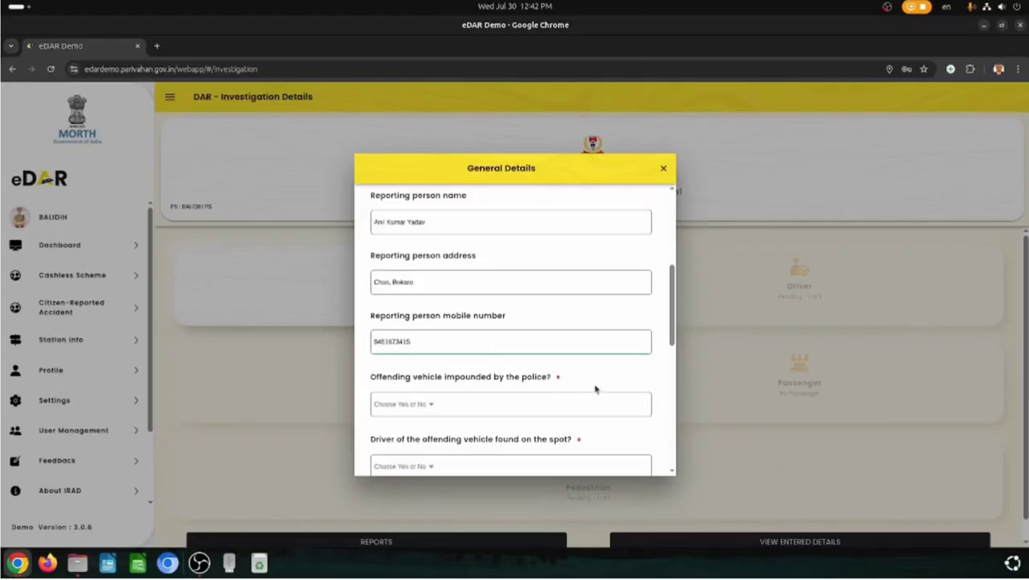
scroll(674, 345, down, 2)
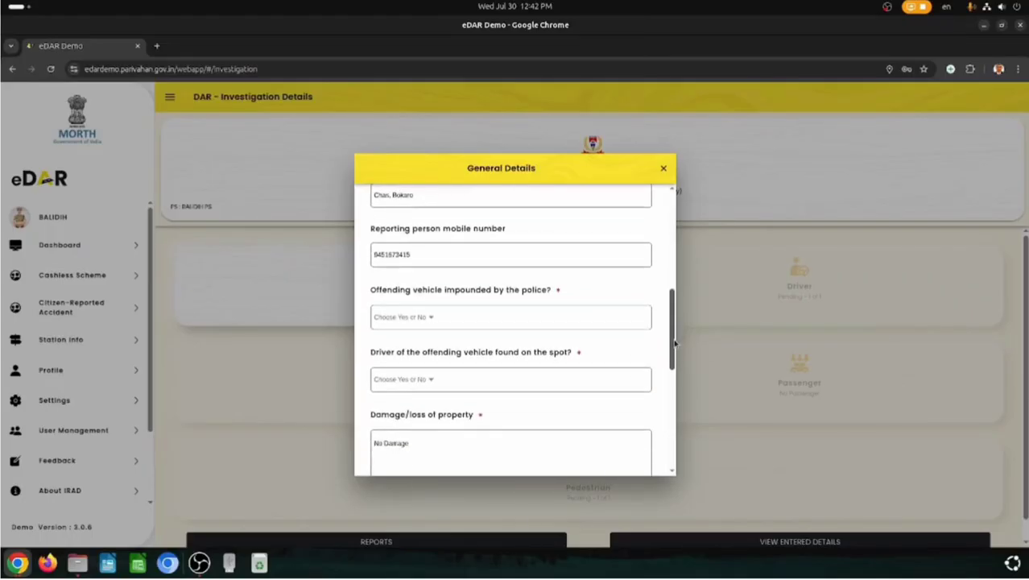
- Answer Yes for vehicle impounded by police and for driver found on the spot
click(439, 320)
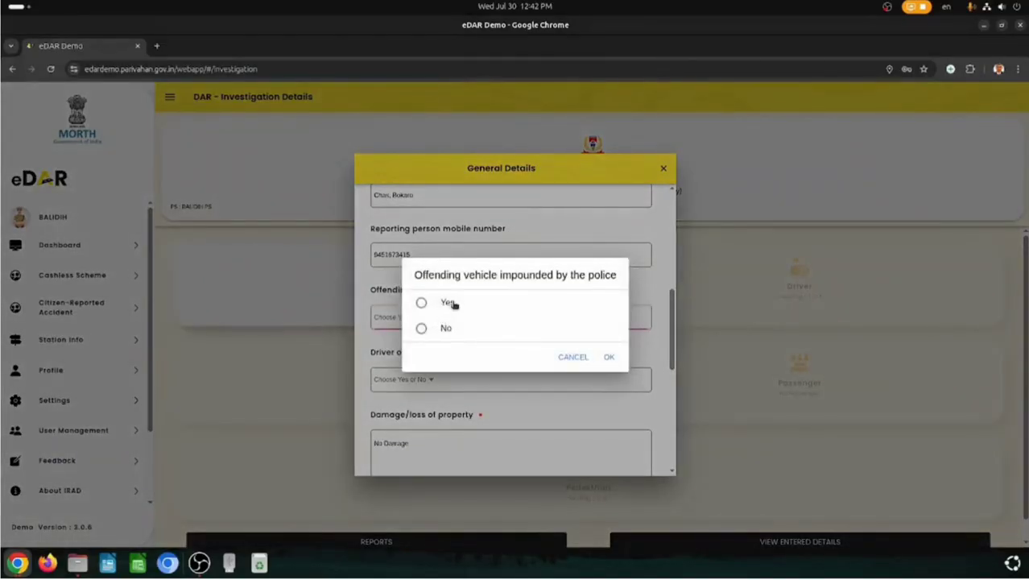
click(449, 304)
click(610, 357)
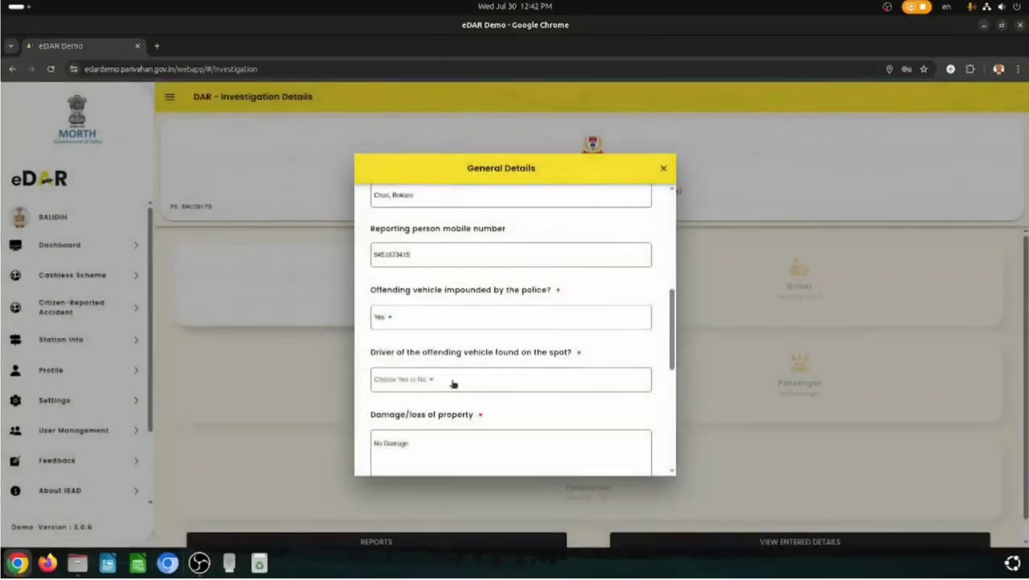
click(448, 380)
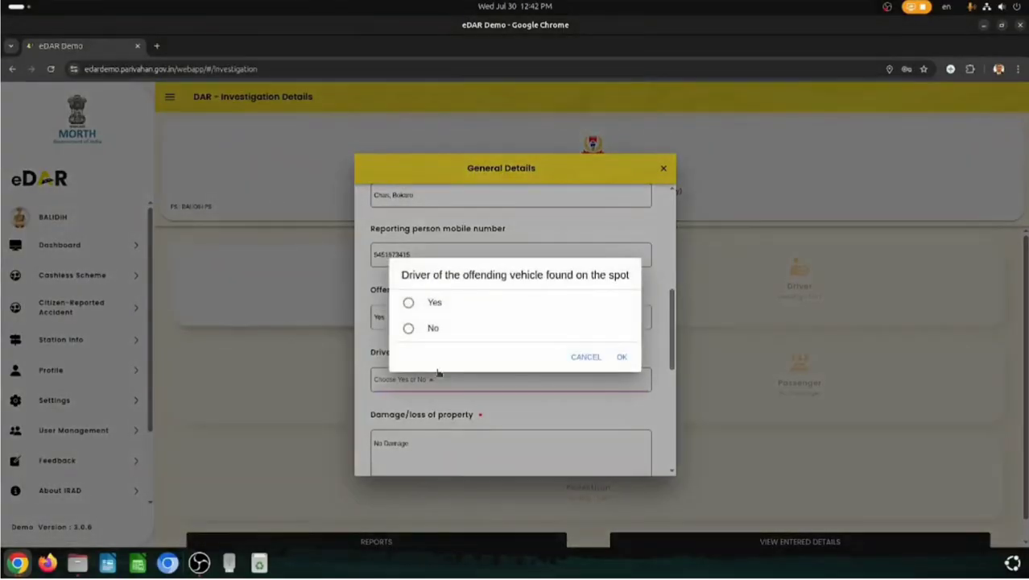
click(428, 306)
click(620, 357)
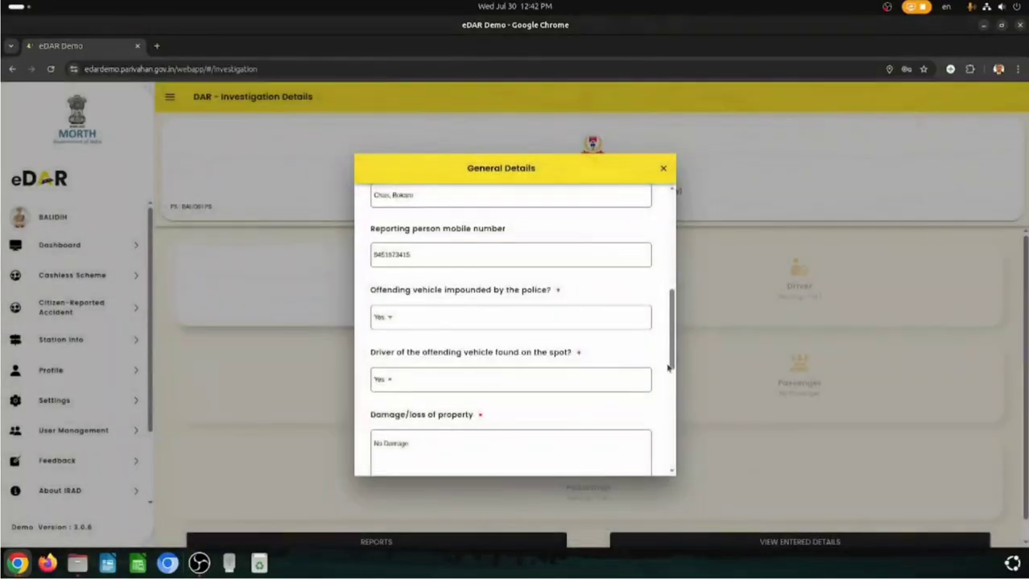
scroll(672, 339, down, 2)
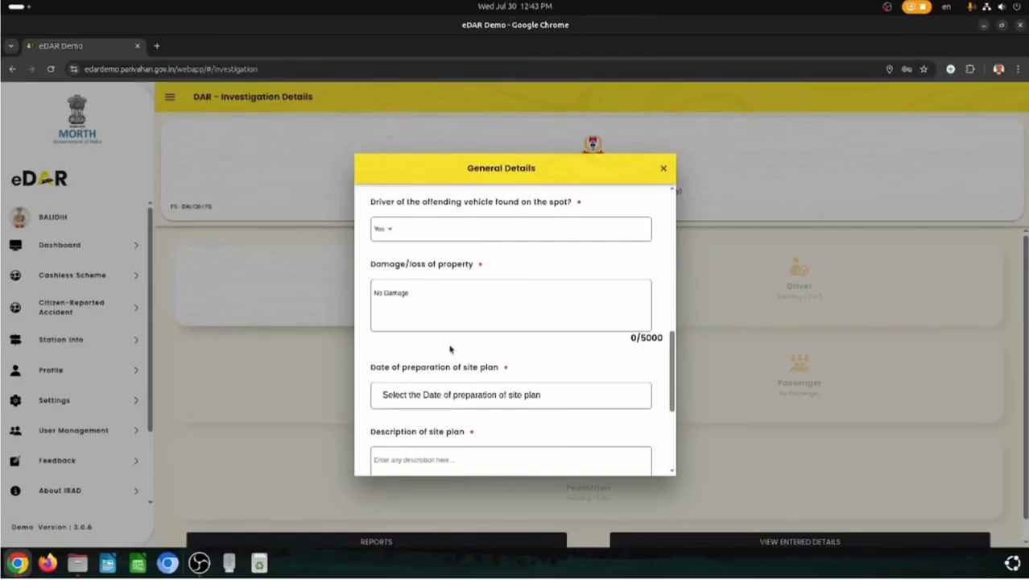
- Set the site plan date to 30 Jul 2025
click(549, 398)
click(515, 357)
click(583, 407)
scroll(525, 396, down, 3)
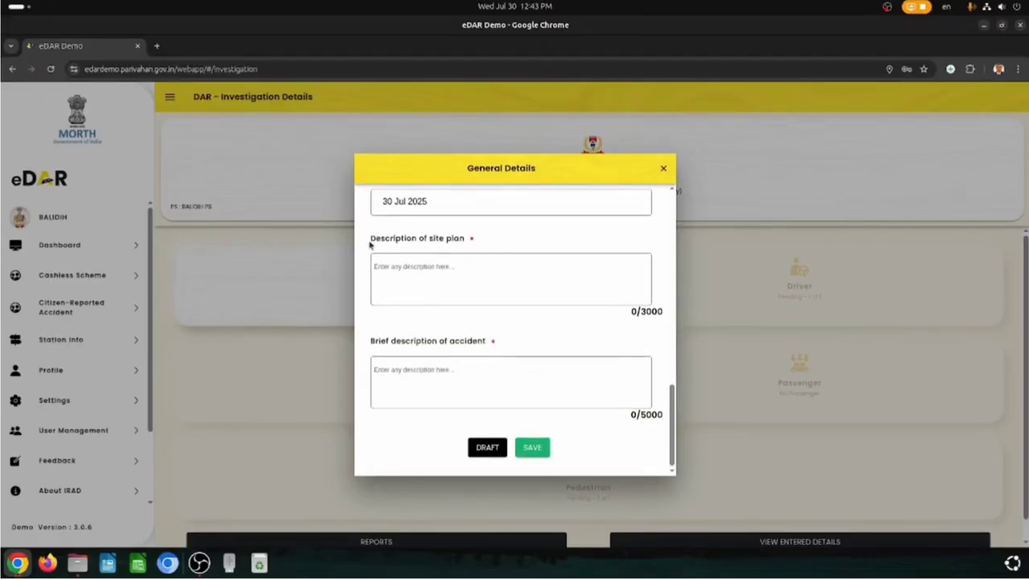
- Fill the site plan and brief accident descriptions with copied label text
drag(369, 239, 461, 240)
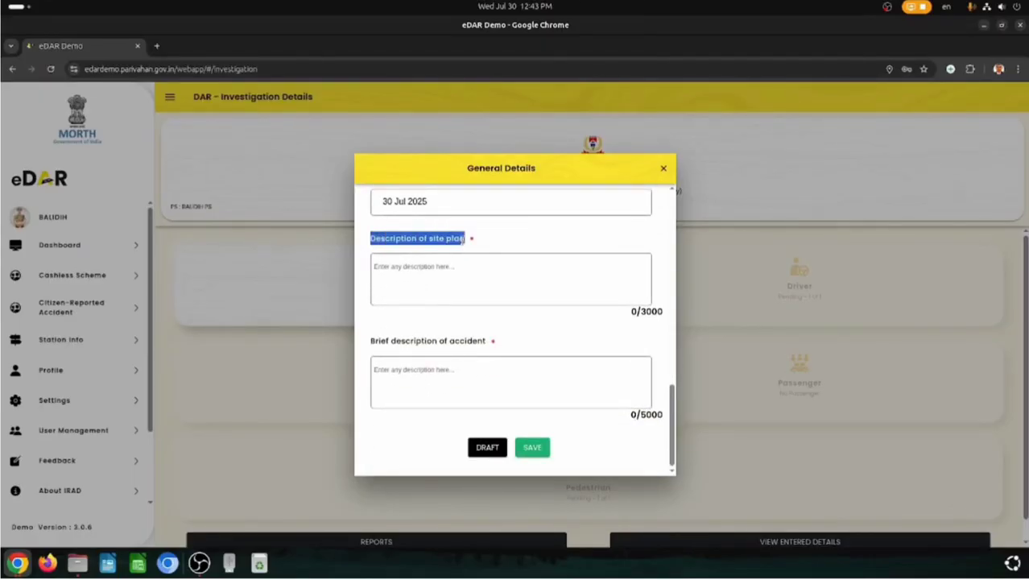
click(436, 267)
text(Description of site plan)
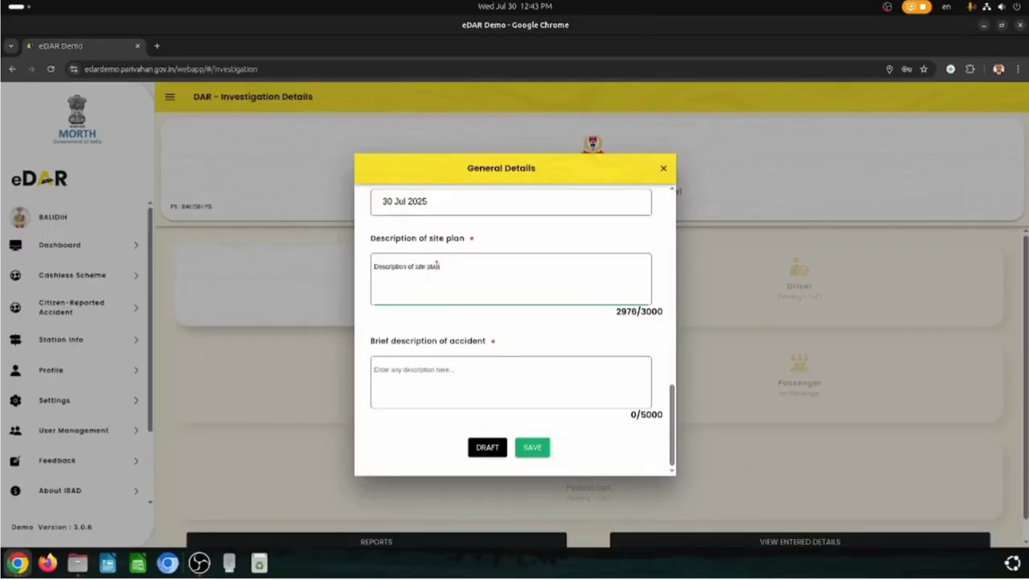
drag(369, 340, 484, 341)
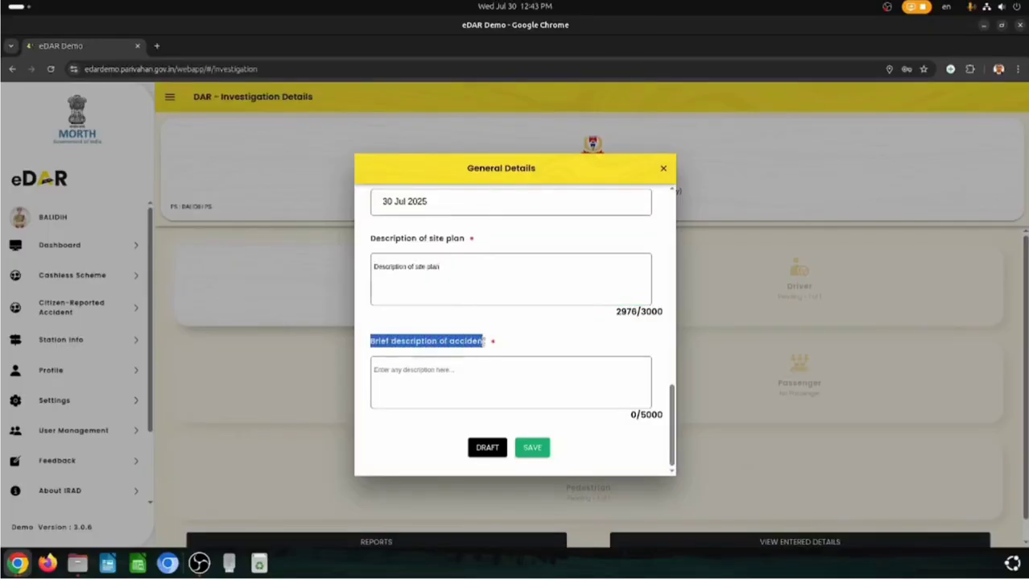
click(417, 369)
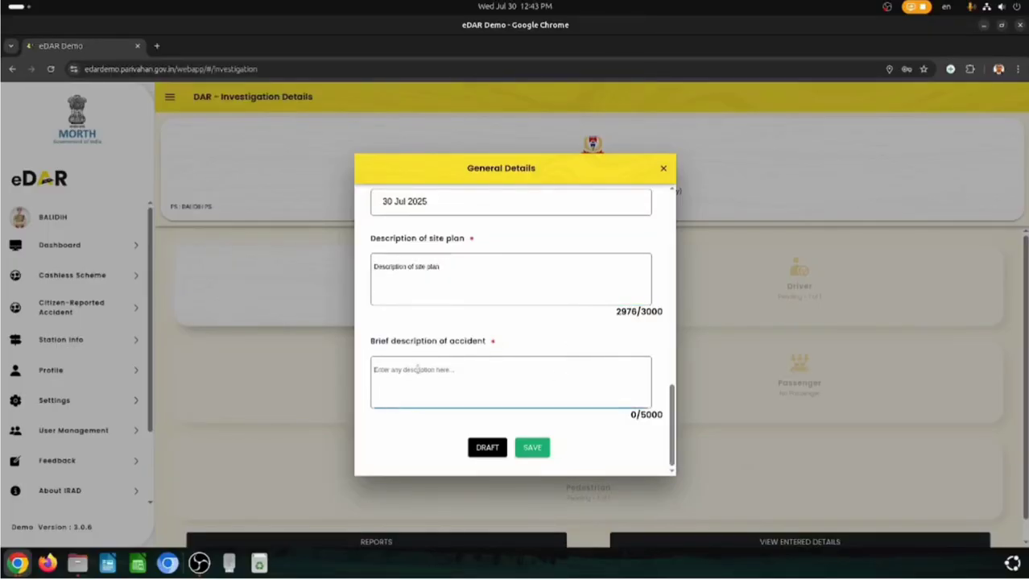
text(Brief description of accident)
- Lengthen the brief description past 100 characters and save the General details
click(538, 449)
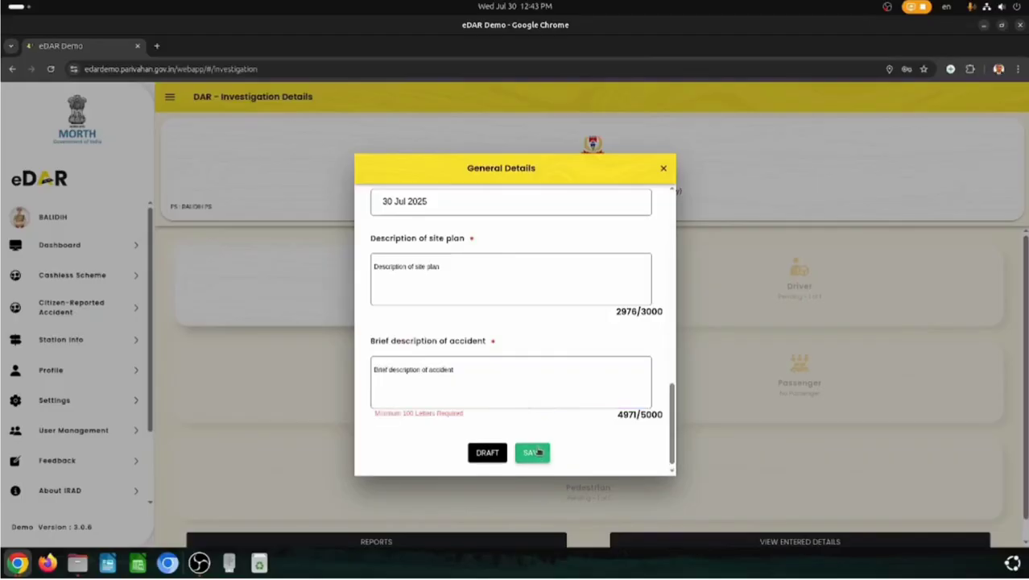
click(460, 370)
text(:)
text(Brief description of accident)
text(Brief description of accident)
click(533, 451)
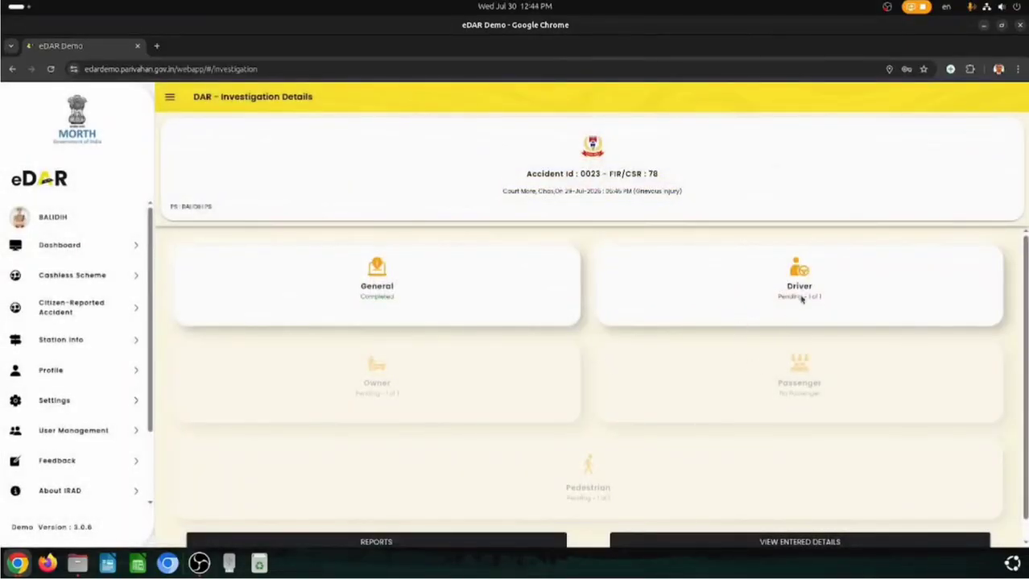
- In the Driver form, select the accident vehicle number for the driver
click(804, 276)
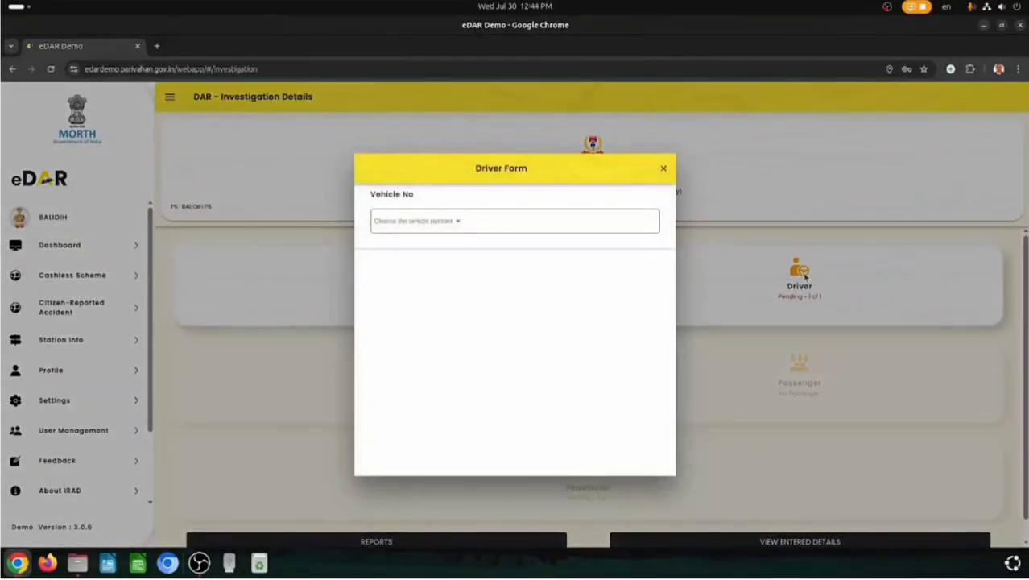
click(454, 224)
click(467, 316)
click(563, 344)
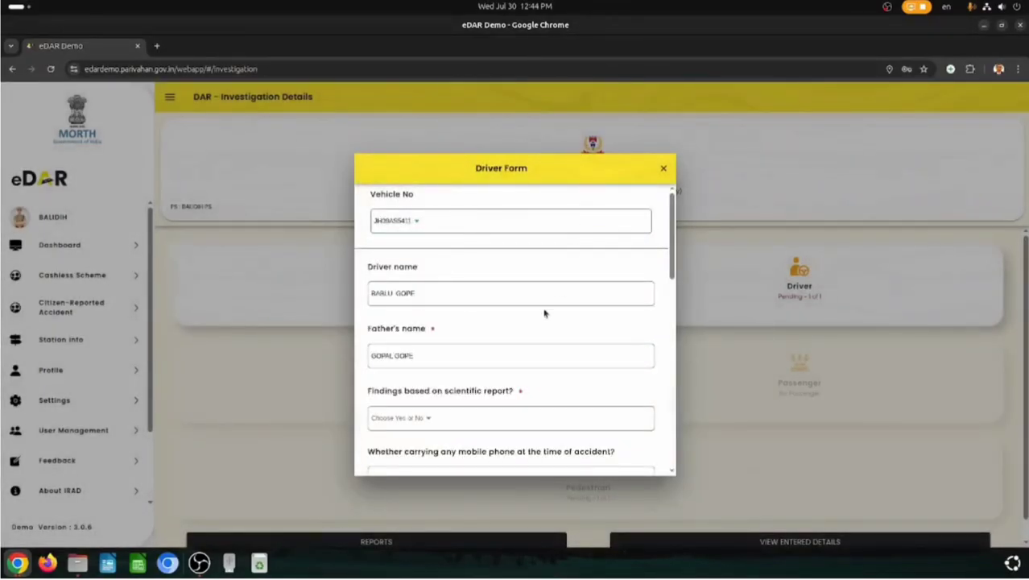
scroll(455, 340, down, 1)
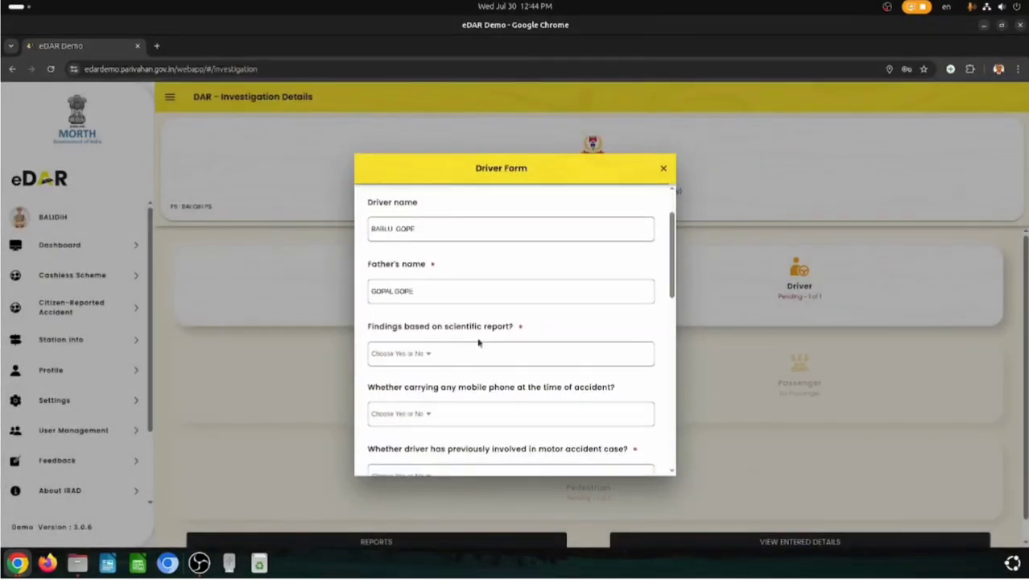
- Answer No for scientific report findings
click(433, 354)
click(456, 335)
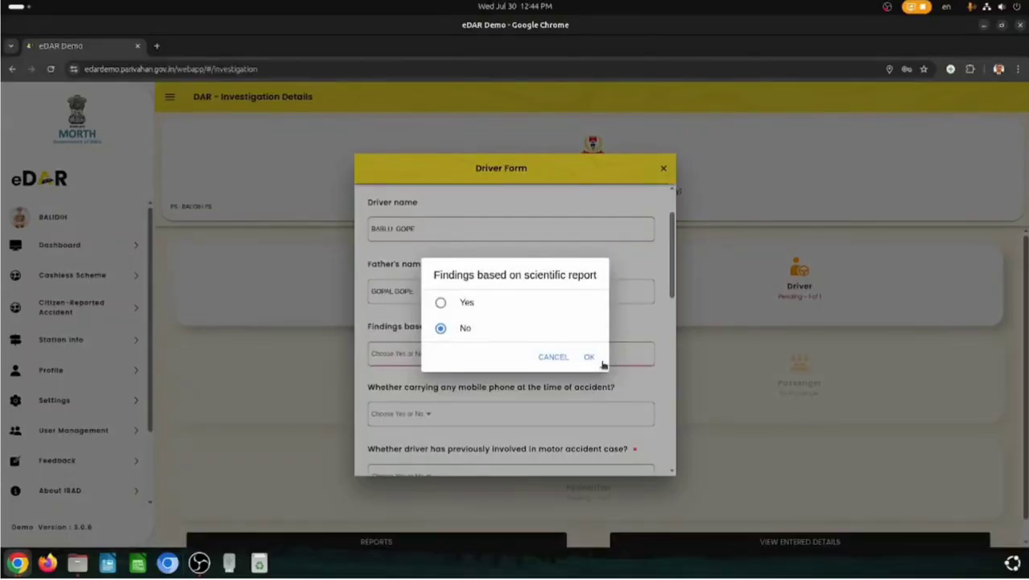
click(589, 357)
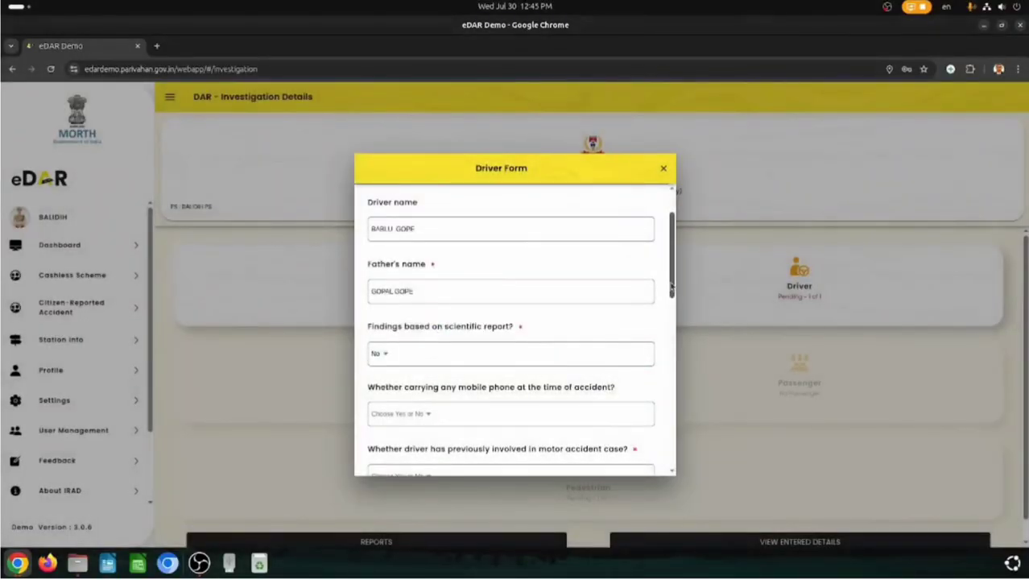
drag(672, 286, 675, 323)
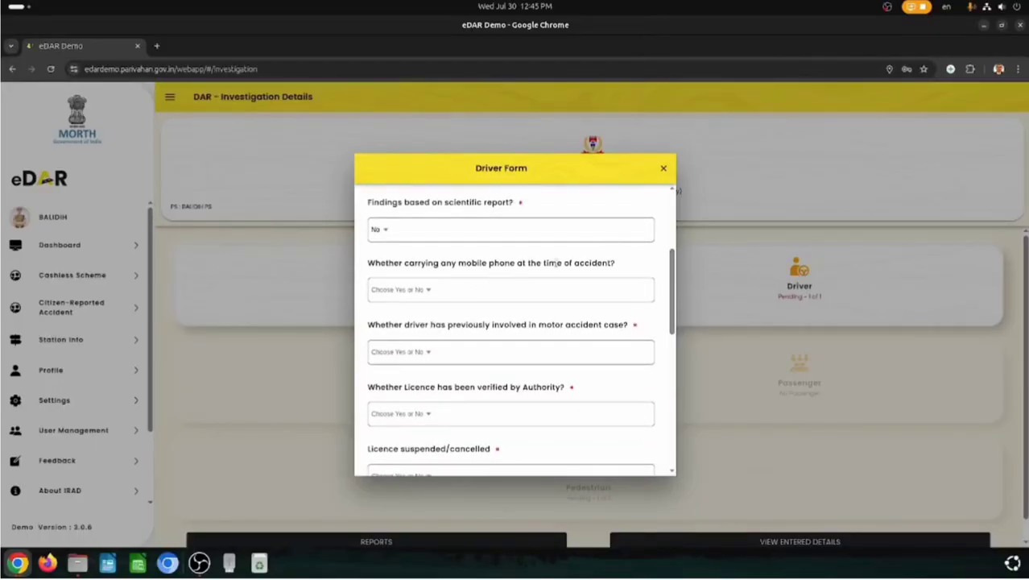
- Answer Yes to the driver carrying a mobile phone, revealing mobile and IMEI fields
click(413, 294)
click(396, 325)
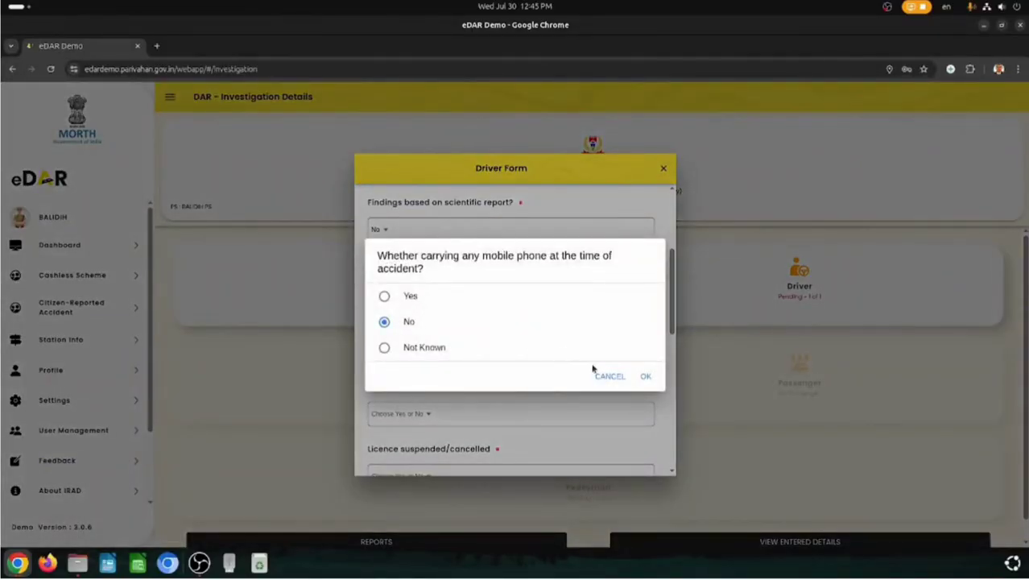
click(644, 377)
click(407, 295)
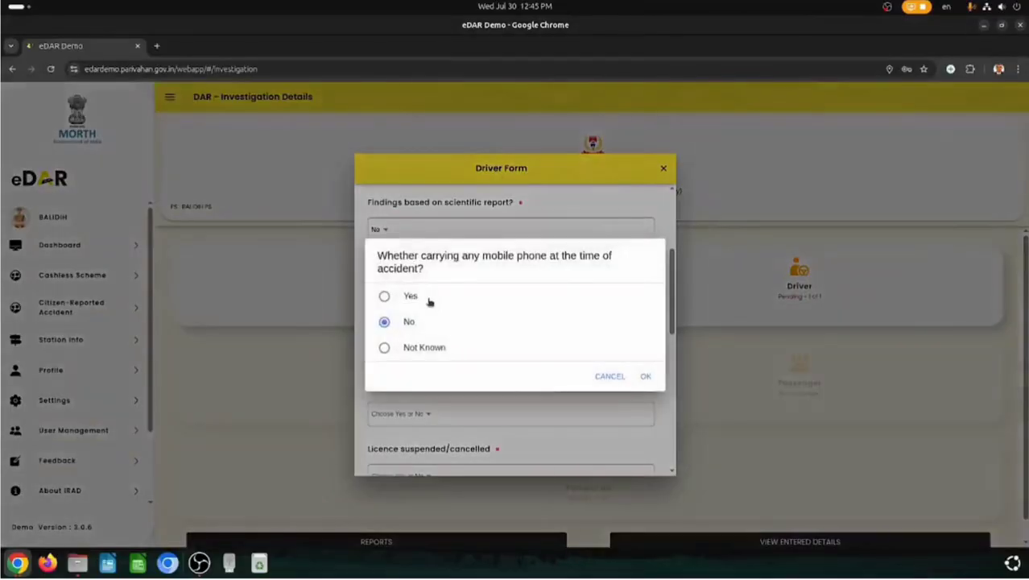
click(385, 296)
click(645, 376)
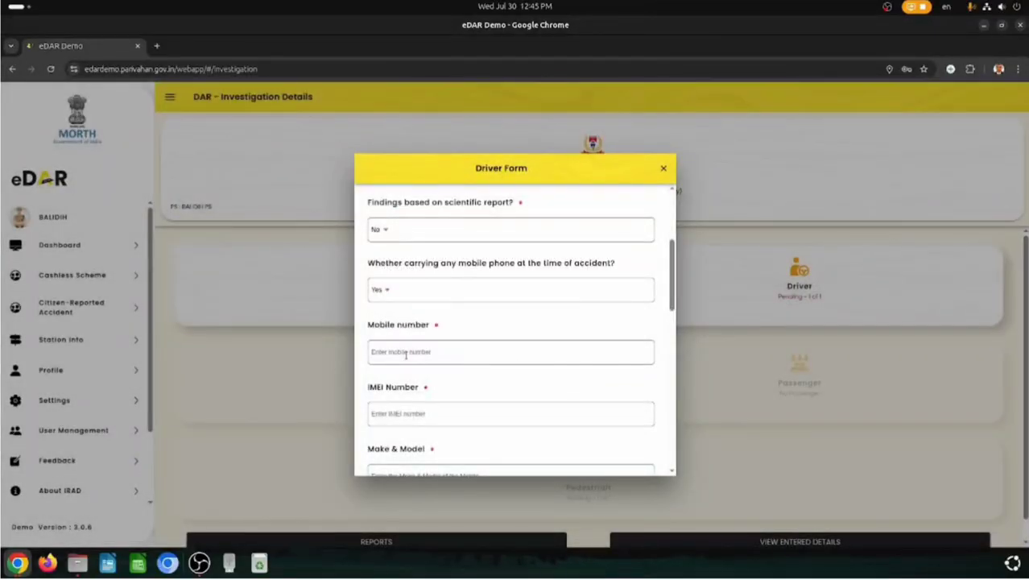
- Change the mobile phone answer to No and answer No for prior accident involvement
scroll(449, 399, down, 1)
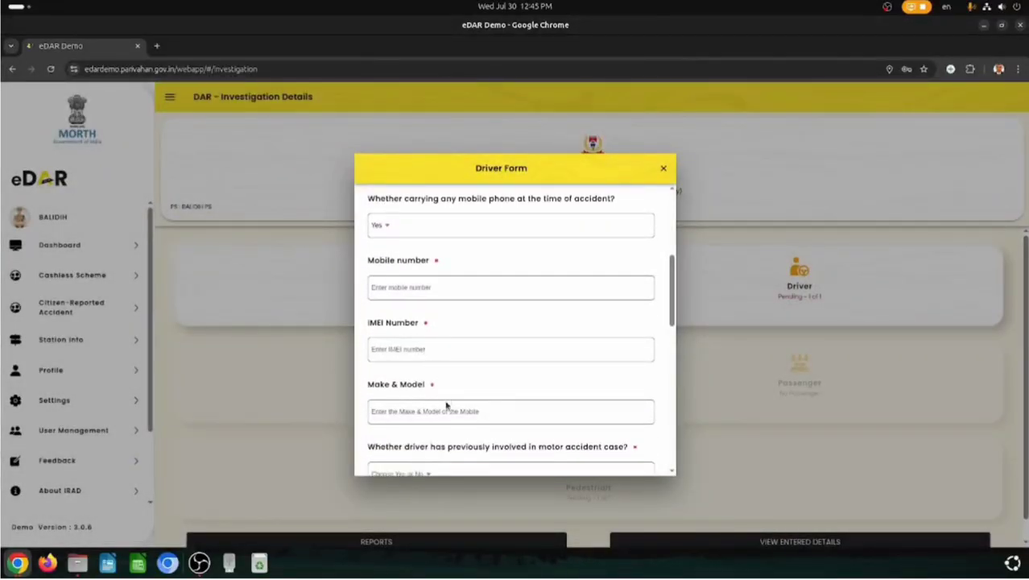
click(392, 230)
click(419, 326)
click(645, 376)
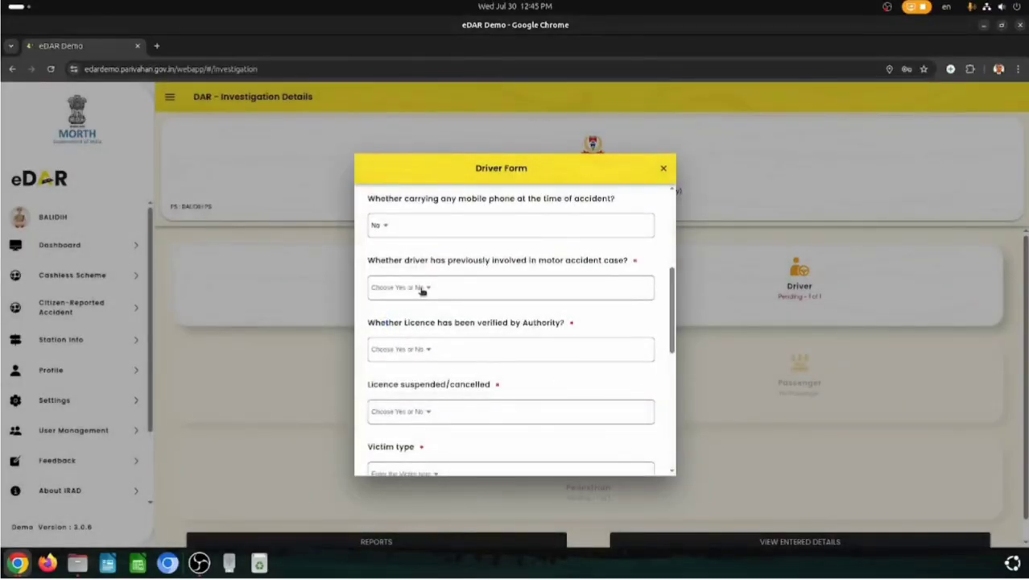
click(424, 291)
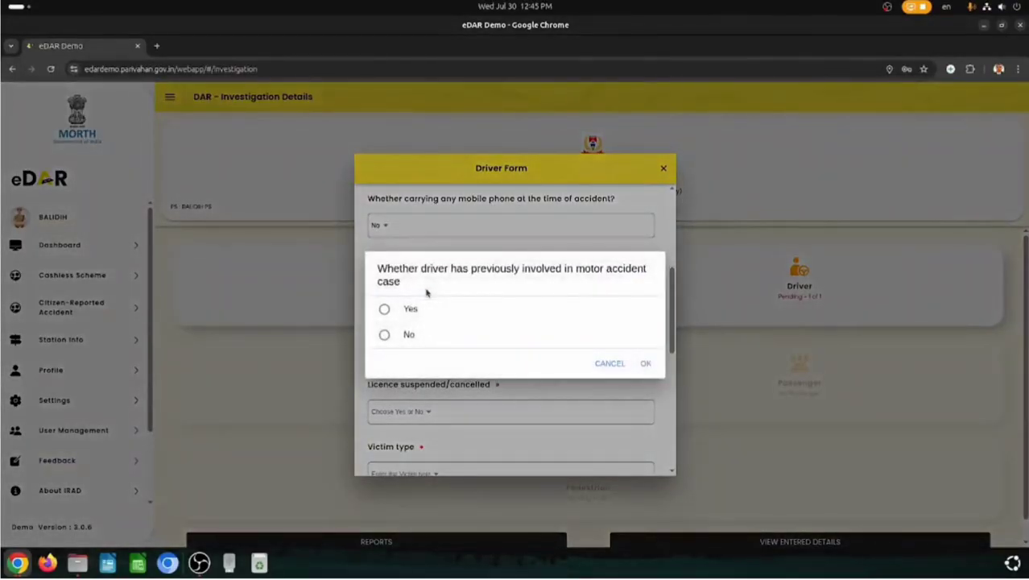
click(406, 336)
click(643, 363)
- Mark the licence as verified (Yes, Found Ok) and not suspended or cancelled
scroll(439, 355, down, 2)
click(422, 230)
click(425, 305)
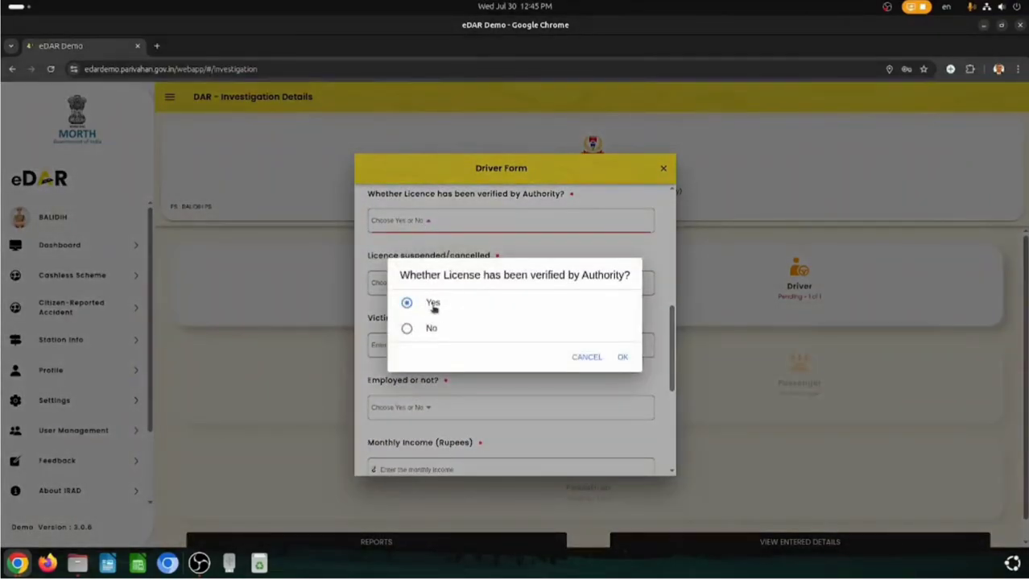
click(625, 358)
click(420, 286)
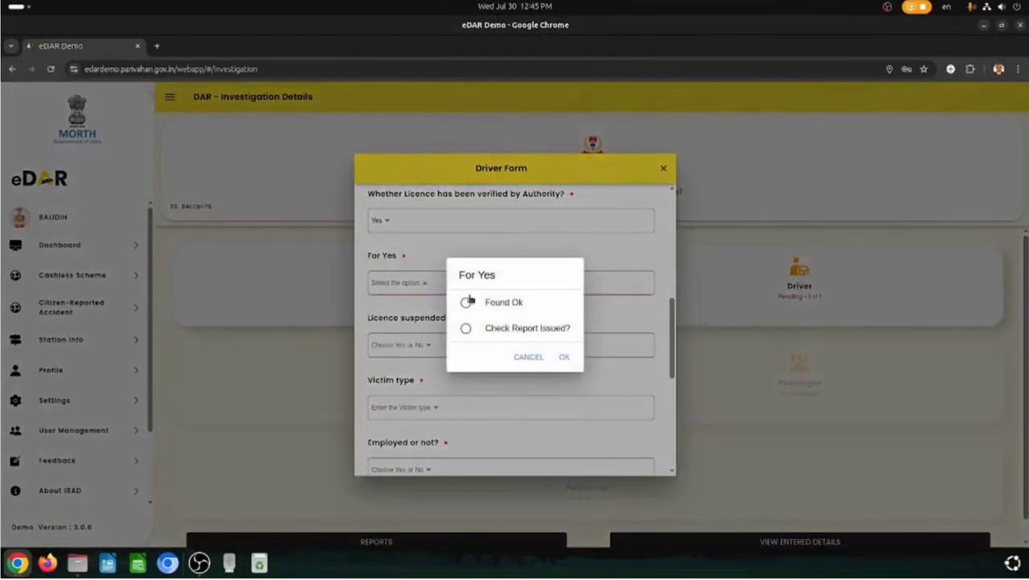
click(564, 357)
click(427, 344)
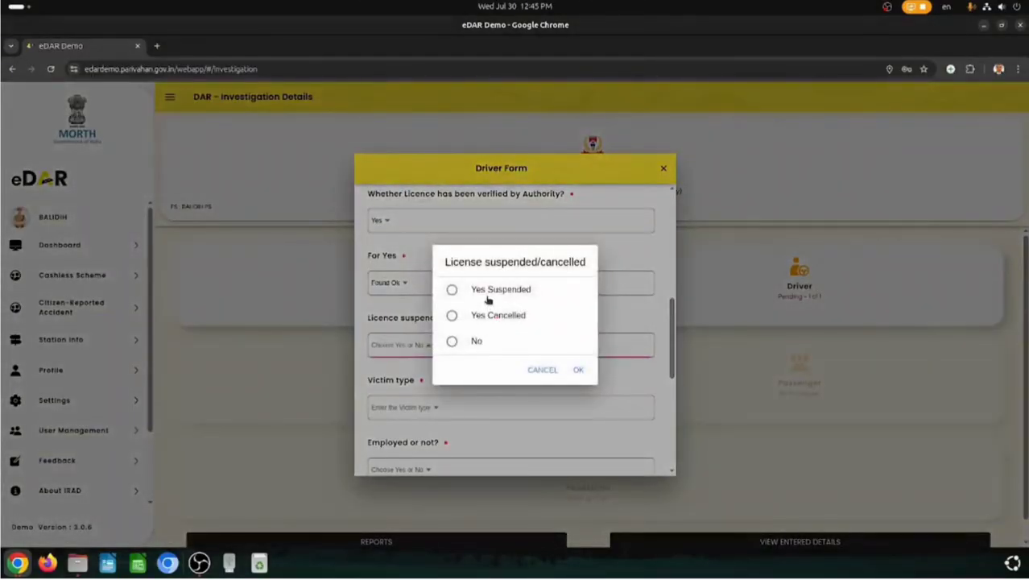
click(464, 345)
click(577, 373)
- Set the victim type to Pedestrian/Bystander
click(447, 409)
click(489, 269)
click(564, 396)
scroll(460, 400, down, 2)
- Mark the driver as employed, entering employer details and monthly income 20000
click(428, 342)
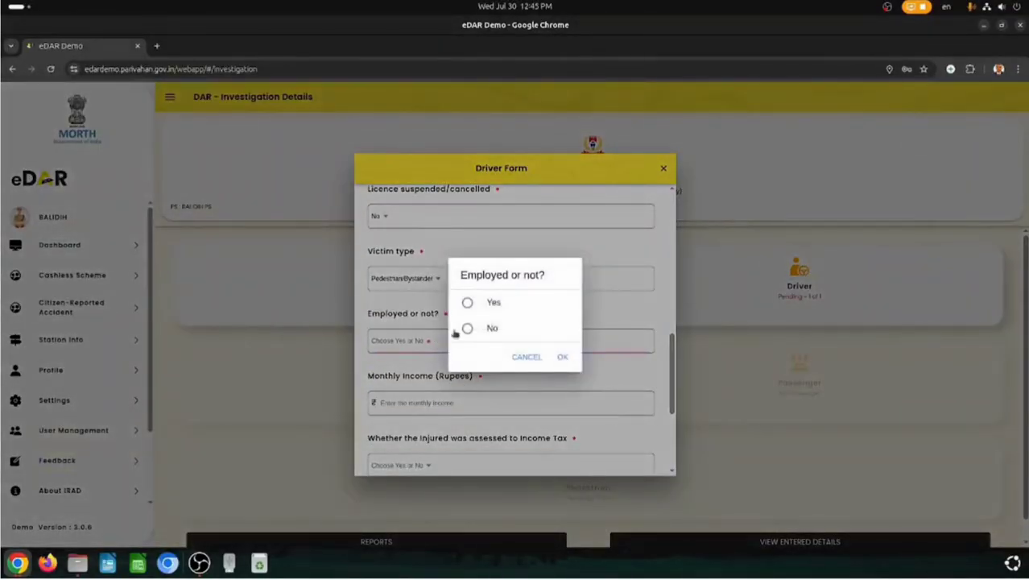
click(467, 302)
click(562, 357)
scroll(451, 338, down, 2)
click(429, 275)
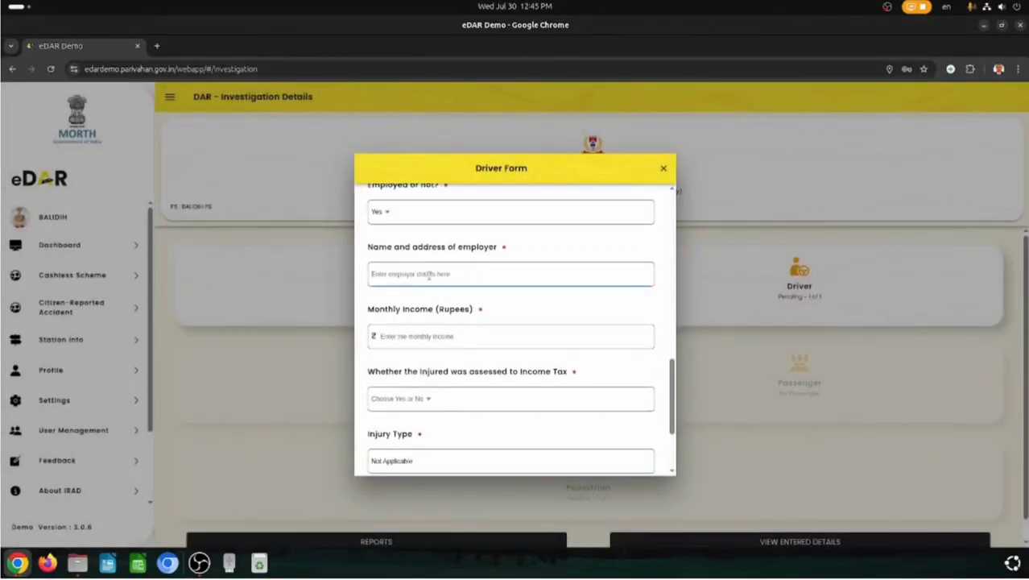
text(DC Office, Bokaro)
click(417, 338)
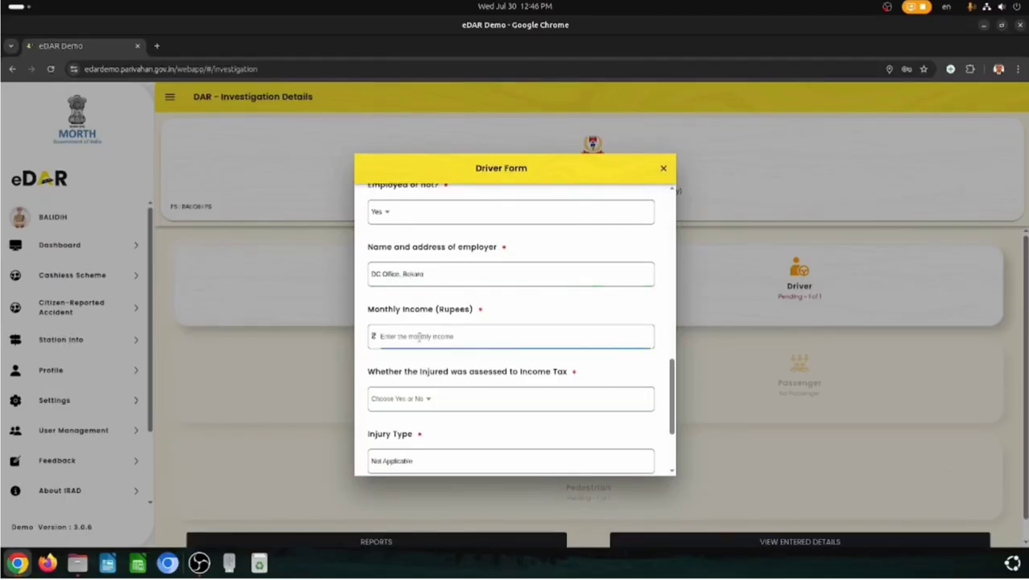
text(20000)
- Answer No for income tax assessment, skip adding family members, and save the Driver section
click(428, 399)
click(409, 331)
click(625, 356)
scroll(598, 396, down, 3)
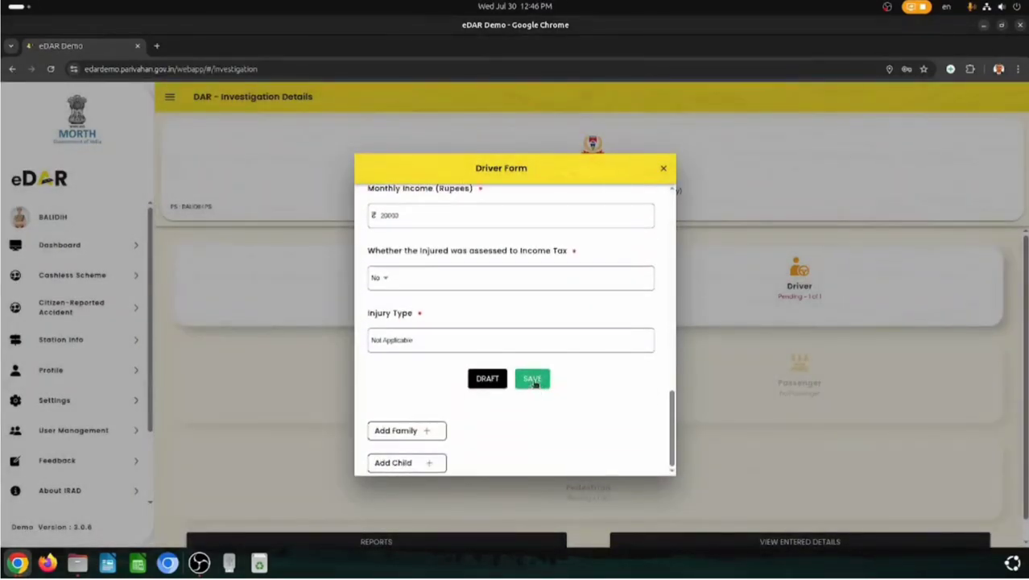
click(418, 432)
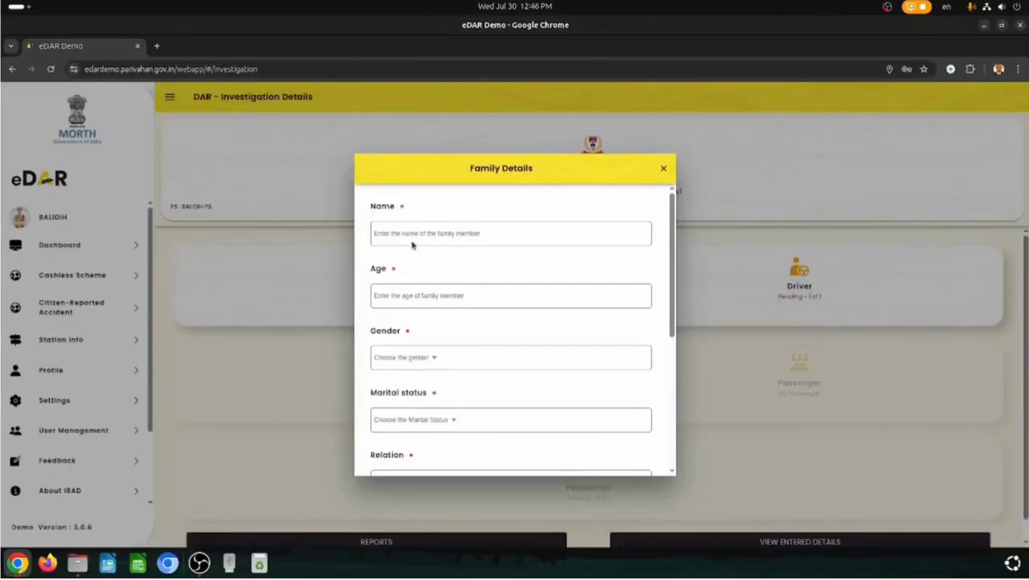
scroll(435, 367, down, 3)
scroll(448, 419, down, 2)
scroll(446, 437, down, 1)
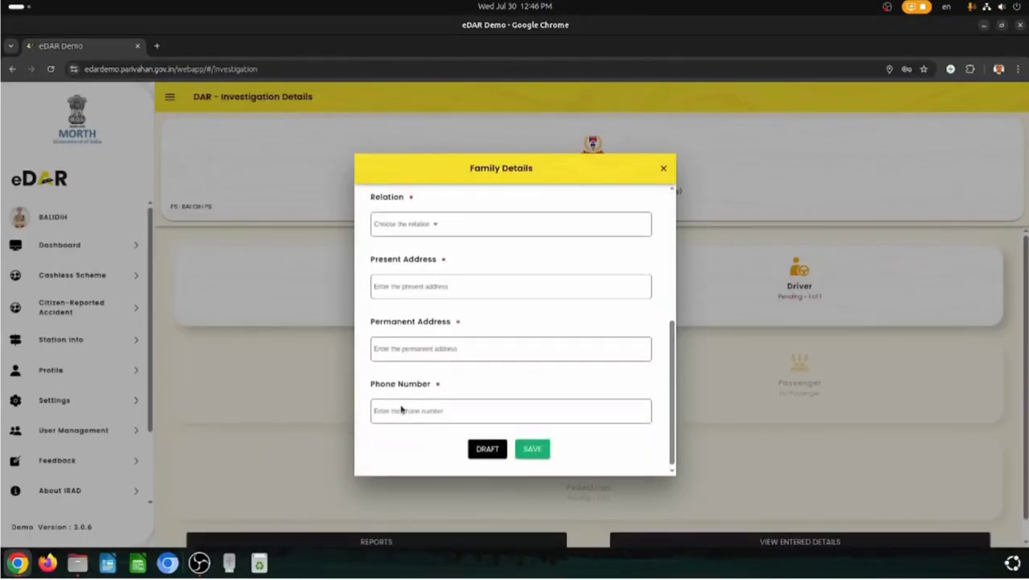
click(661, 173)
click(538, 377)
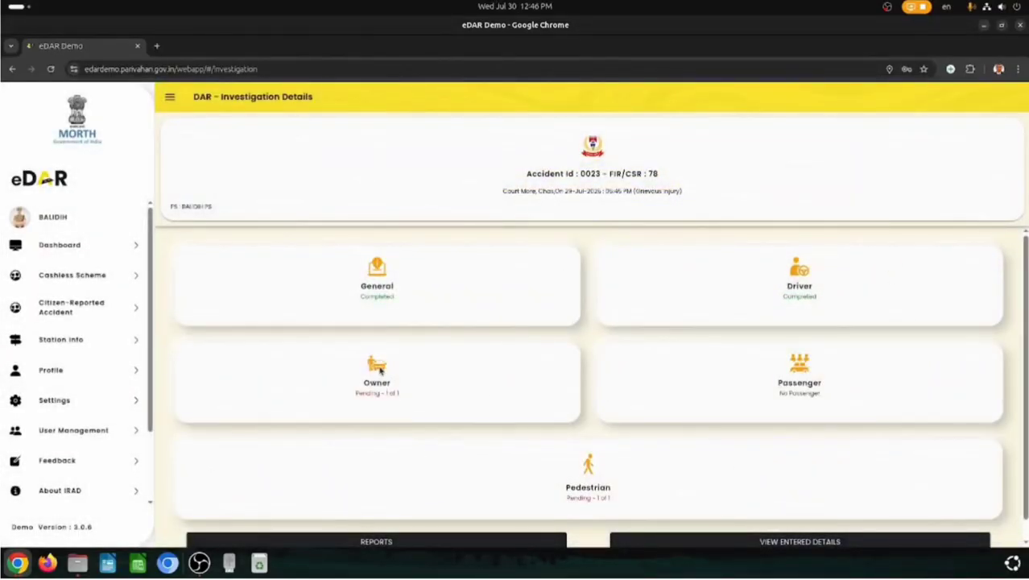
- In the Owner form, select the accident vehicle and enter the owner's mobile number
click(380, 370)
click(454, 220)
click(490, 318)
click(563, 344)
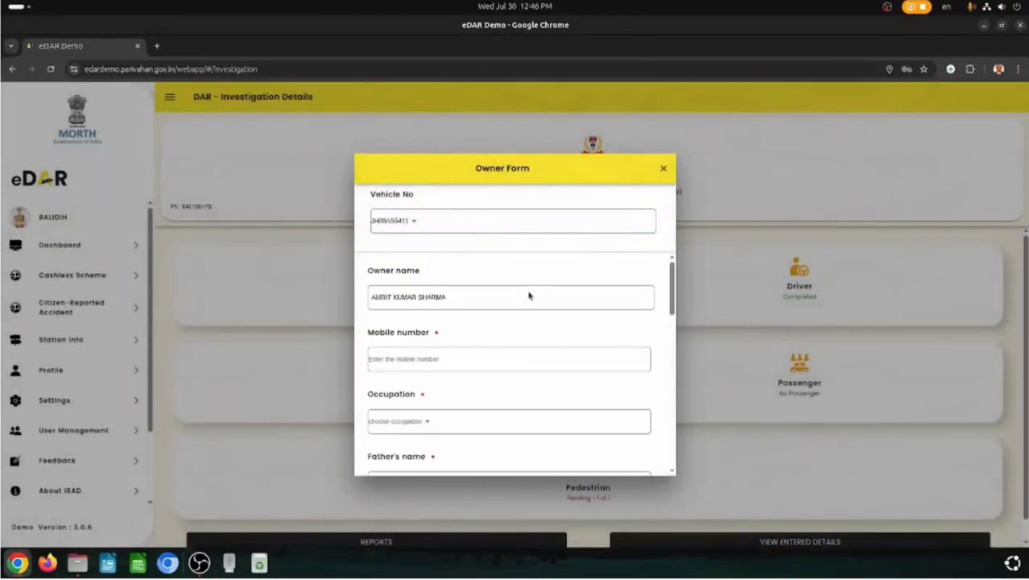
click(434, 358)
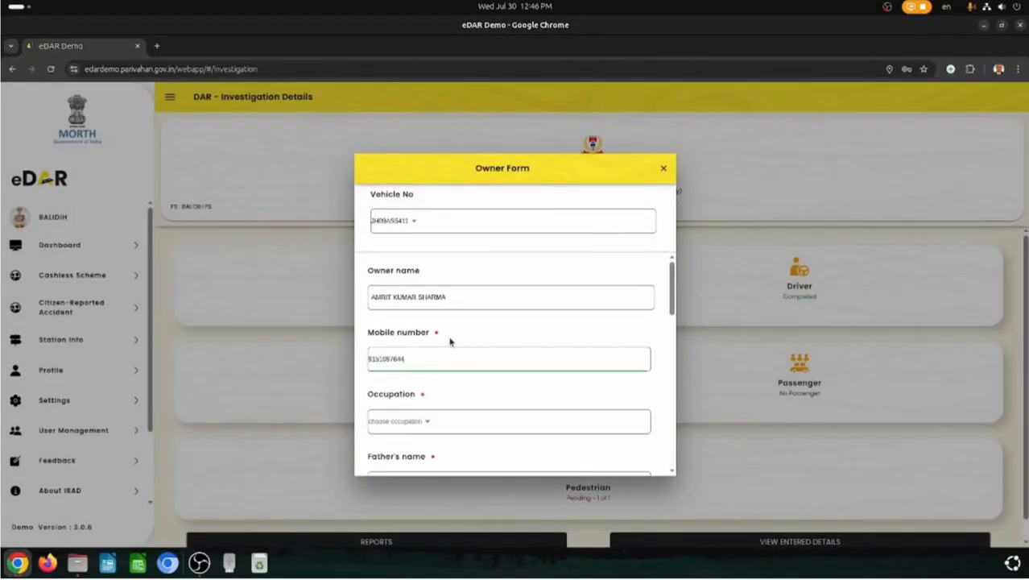
scroll(450, 346, down, 1)
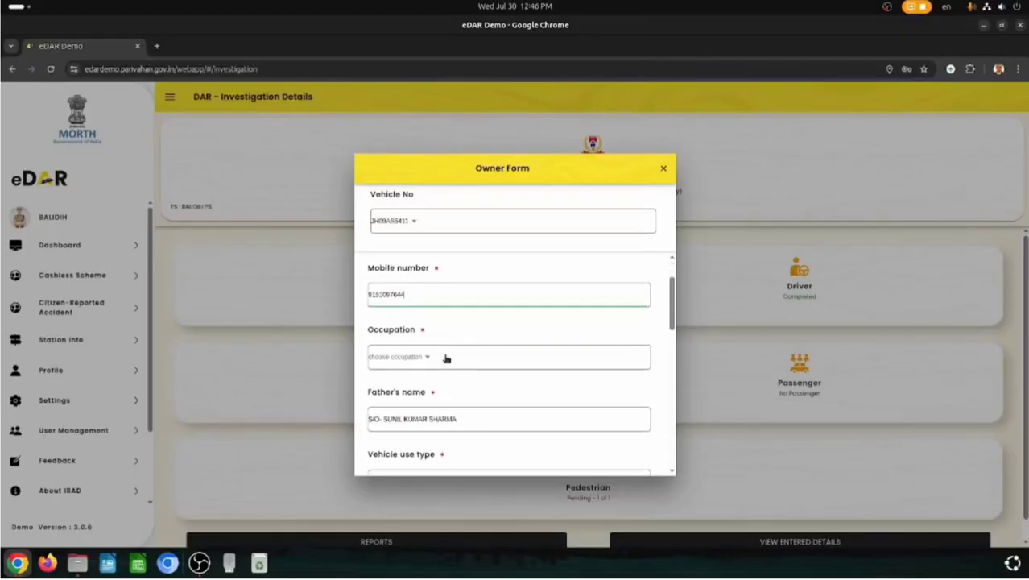
- Set the owner's occupation to Business and vehicle use type to Private Vehicle
click(433, 360)
click(442, 234)
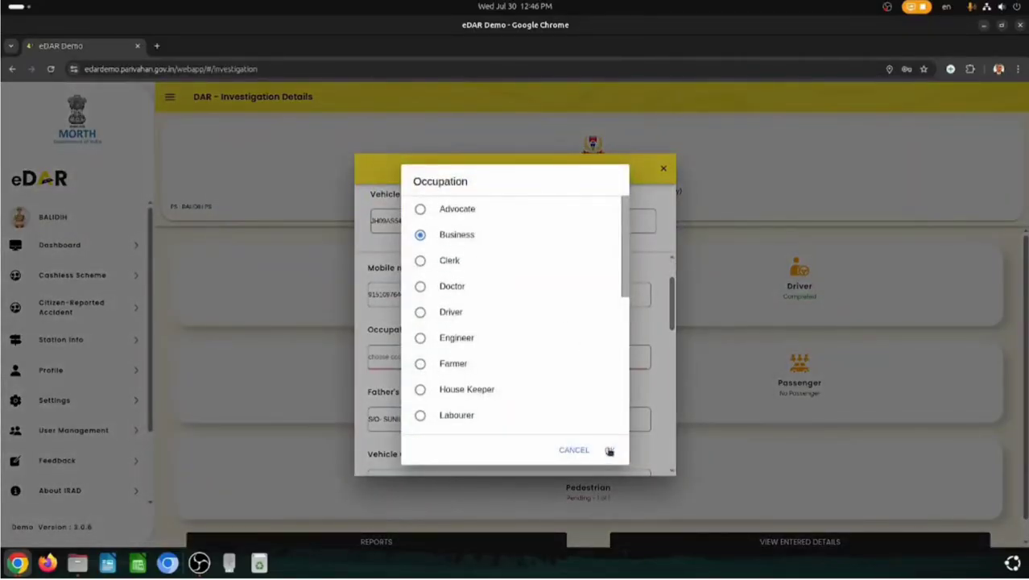
click(610, 450)
scroll(455, 355, down, 3)
click(445, 291)
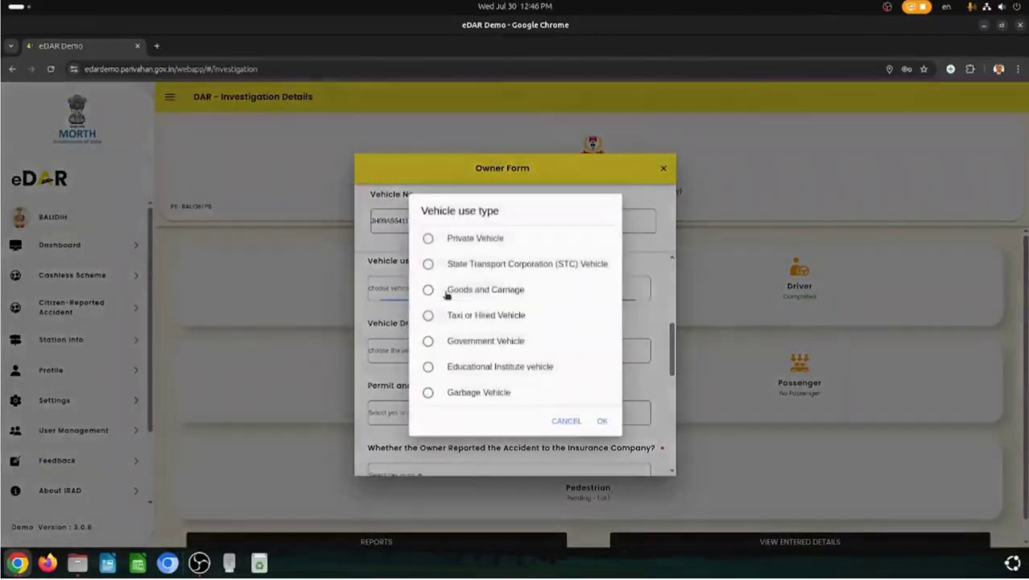
click(472, 239)
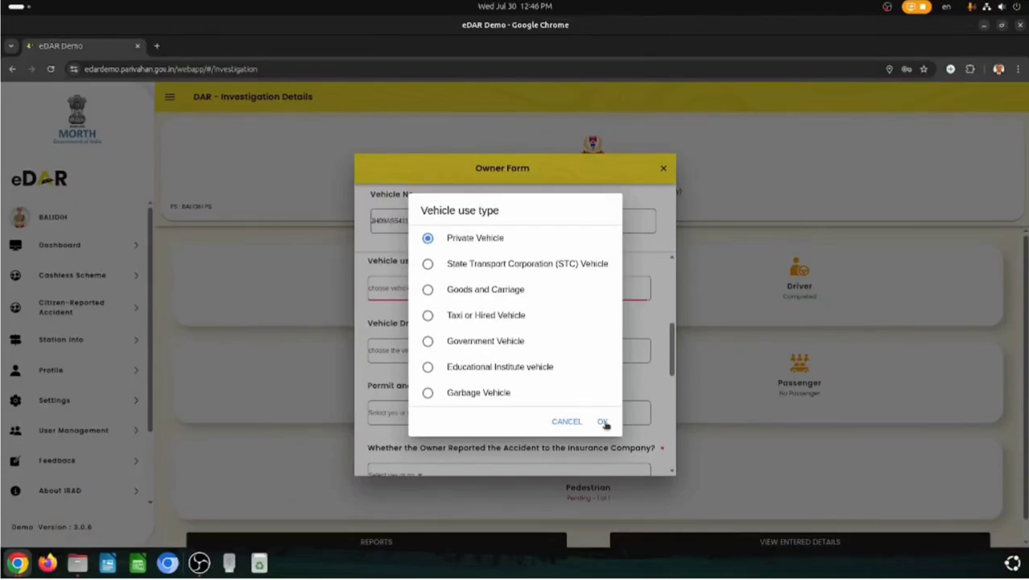
click(604, 422)
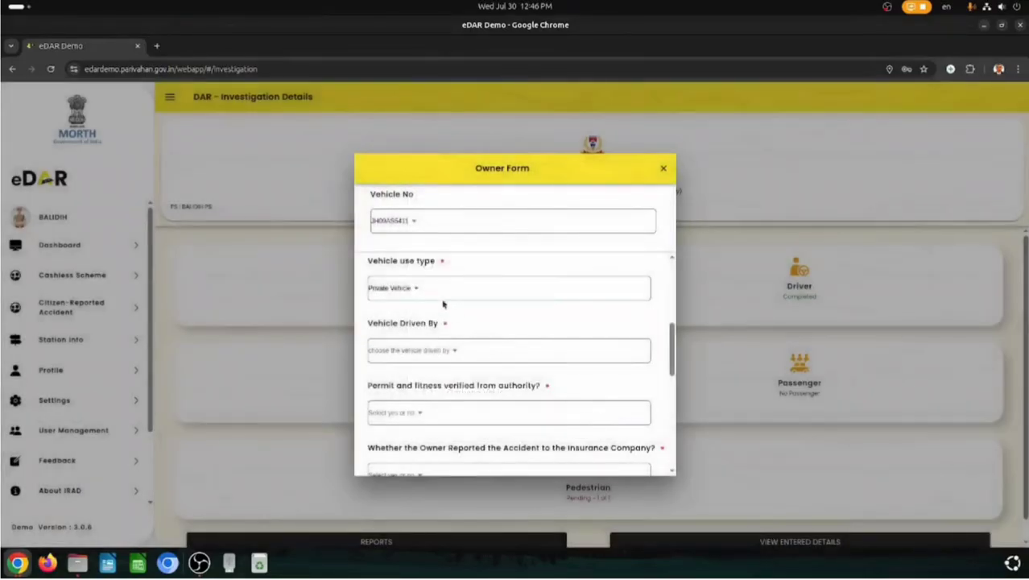
- Set Driven By to Others and specify the name of the person driving
click(443, 351)
click(495, 343)
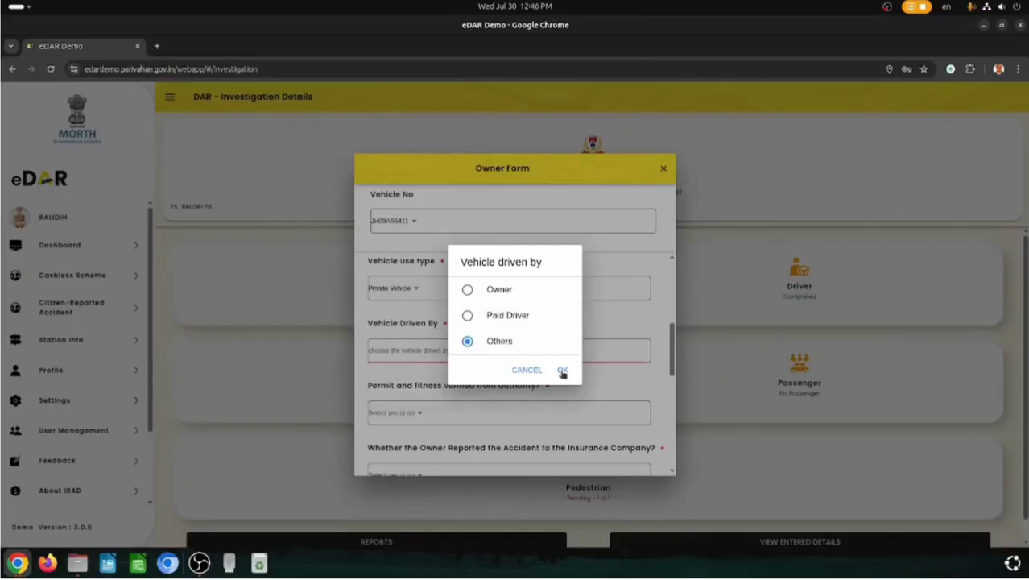
click(562, 370)
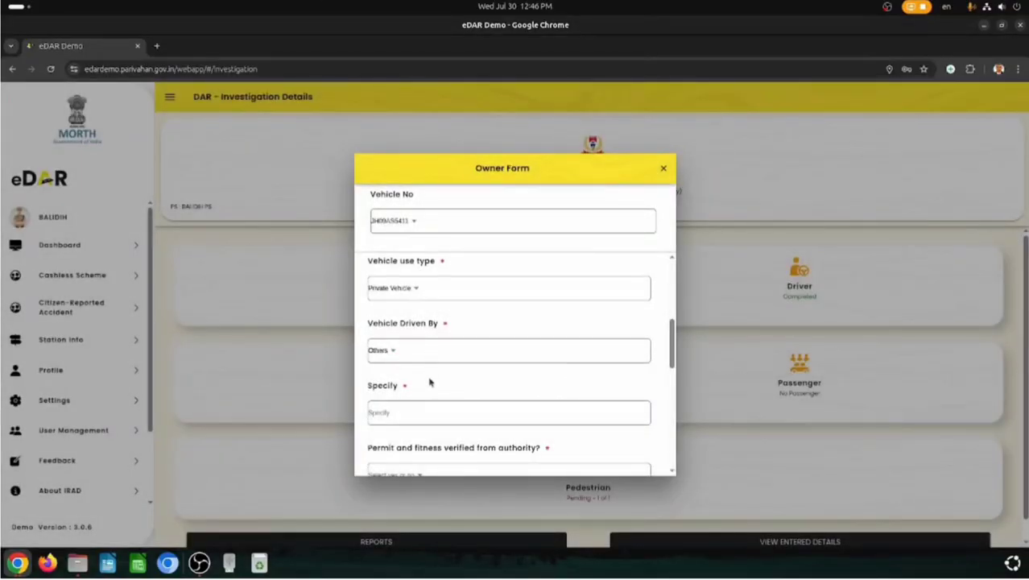
click(423, 413)
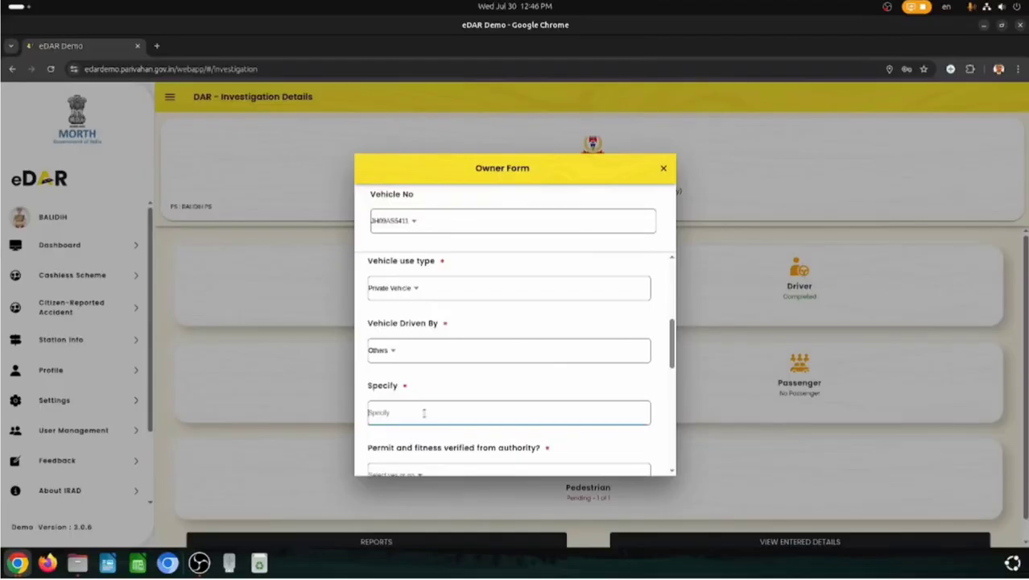
scroll(424, 413, down, 3)
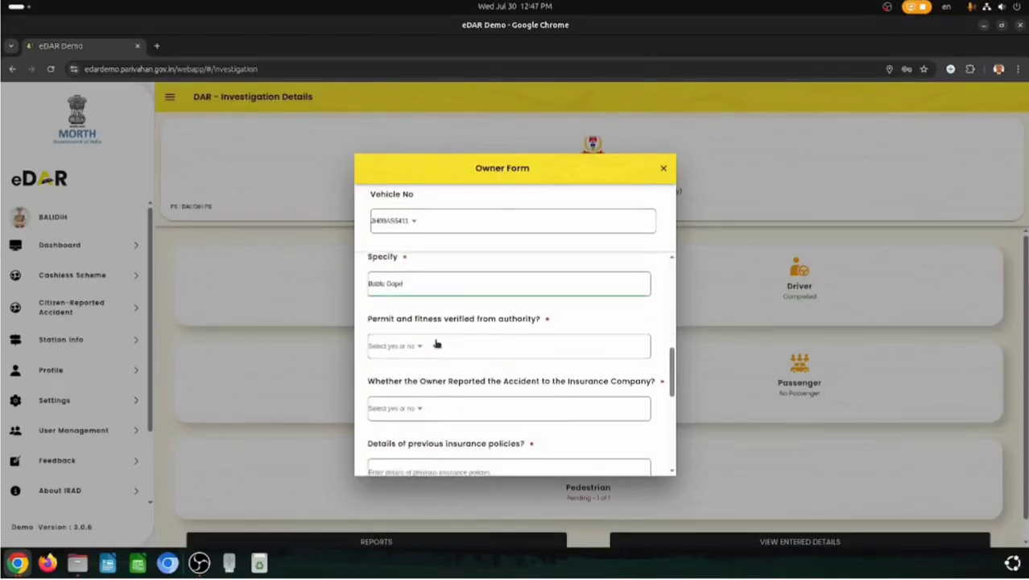
- Answer Yes for permit and fitness verified
click(435, 345)
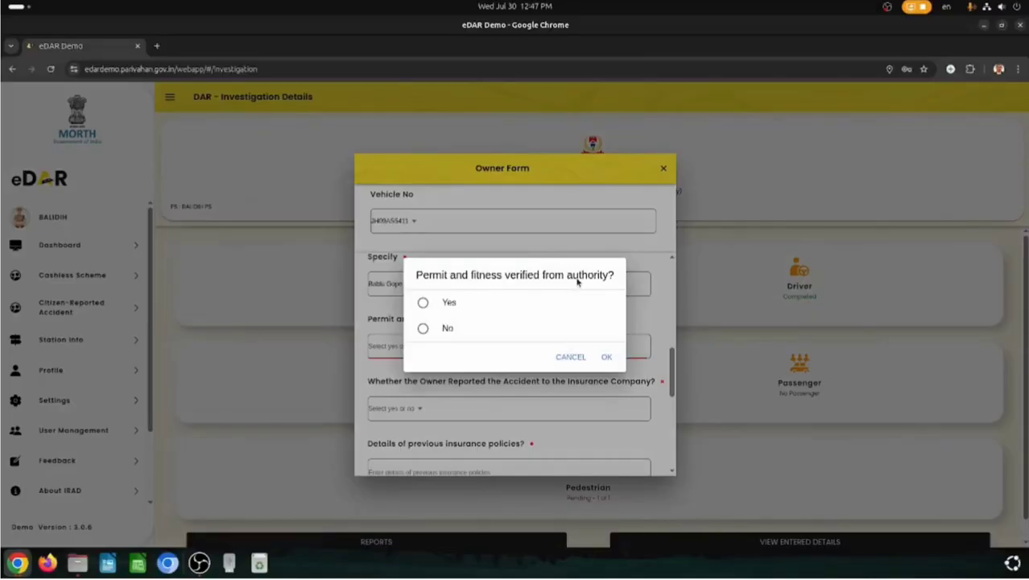
click(423, 328)
click(607, 357)
scroll(558, 375, down, 1)
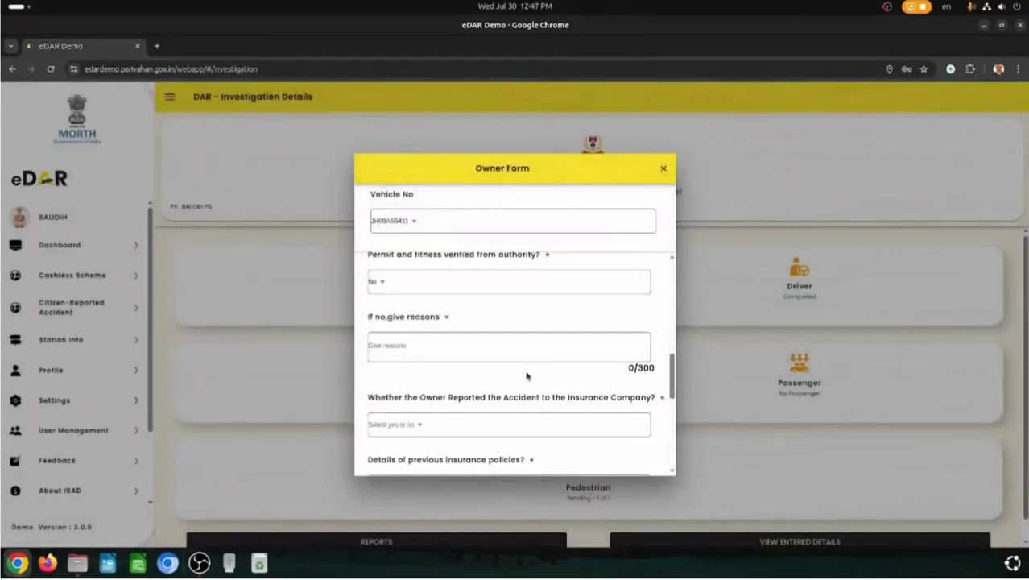
click(414, 287)
click(451, 304)
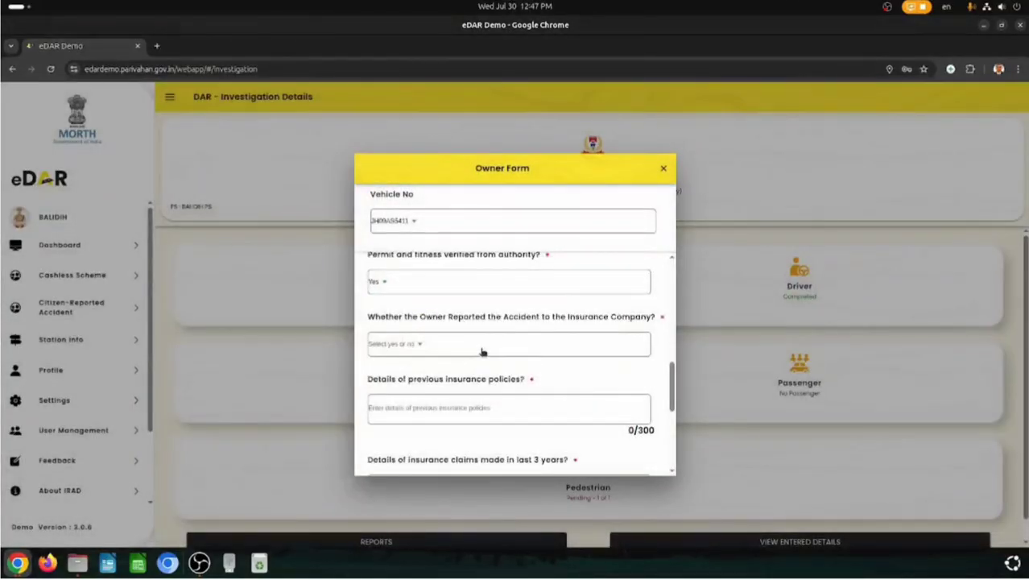
- Answer No to the owner having reported the accident to the insurance company
click(435, 350)
click(427, 305)
click(625, 358)
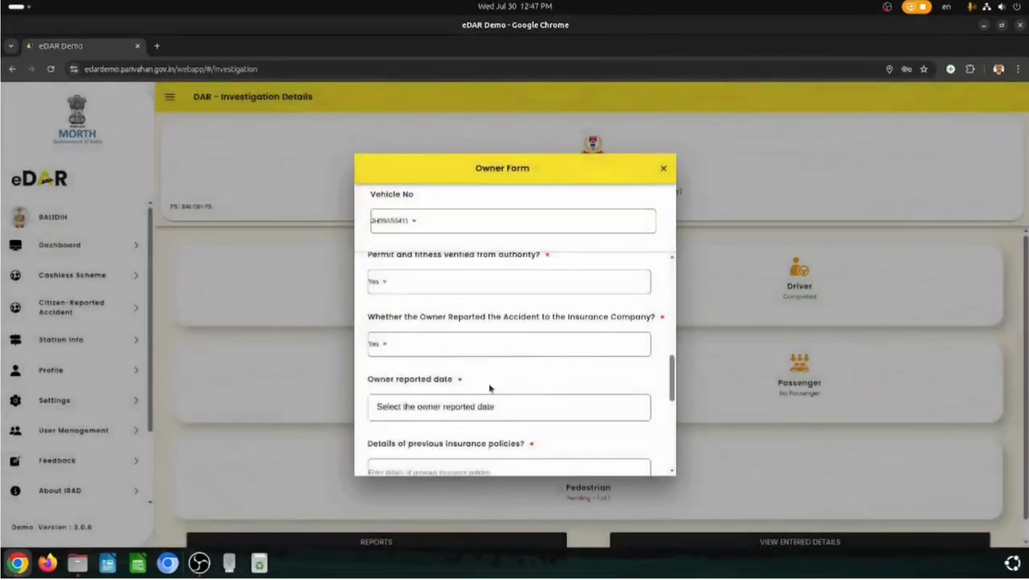
click(504, 410)
click(517, 356)
click(596, 411)
click(413, 352)
click(431, 330)
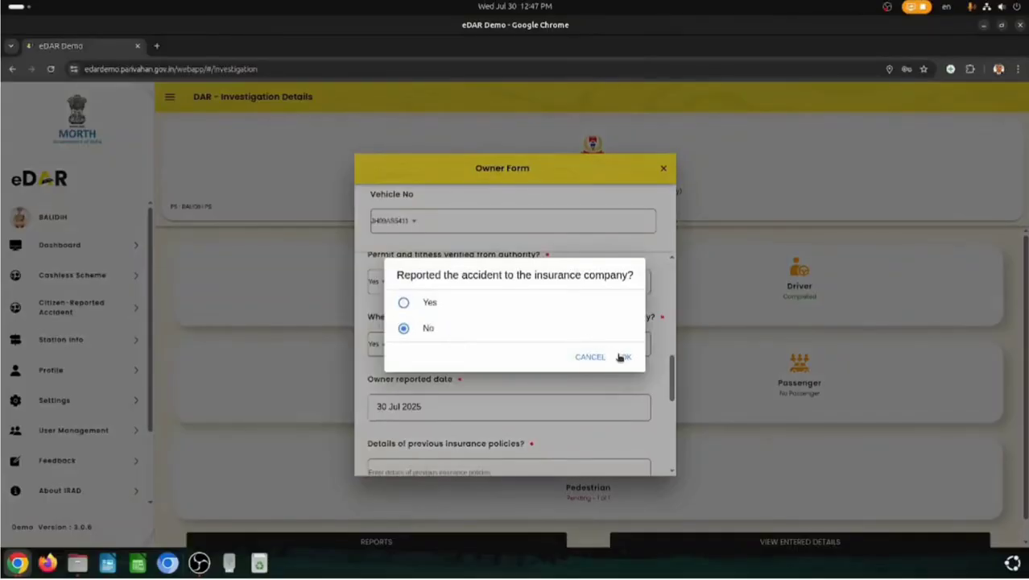
click(618, 356)
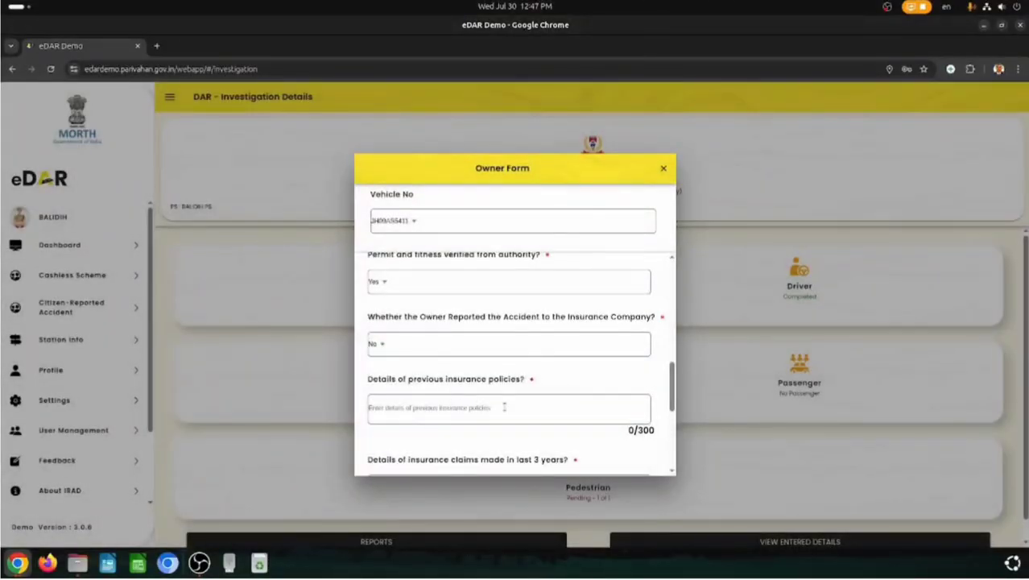
drag(367, 379, 522, 381)
key(ctrl+c)
- Paste the previous insurance policies details and the insurance claims details into their fields
click(445, 407)
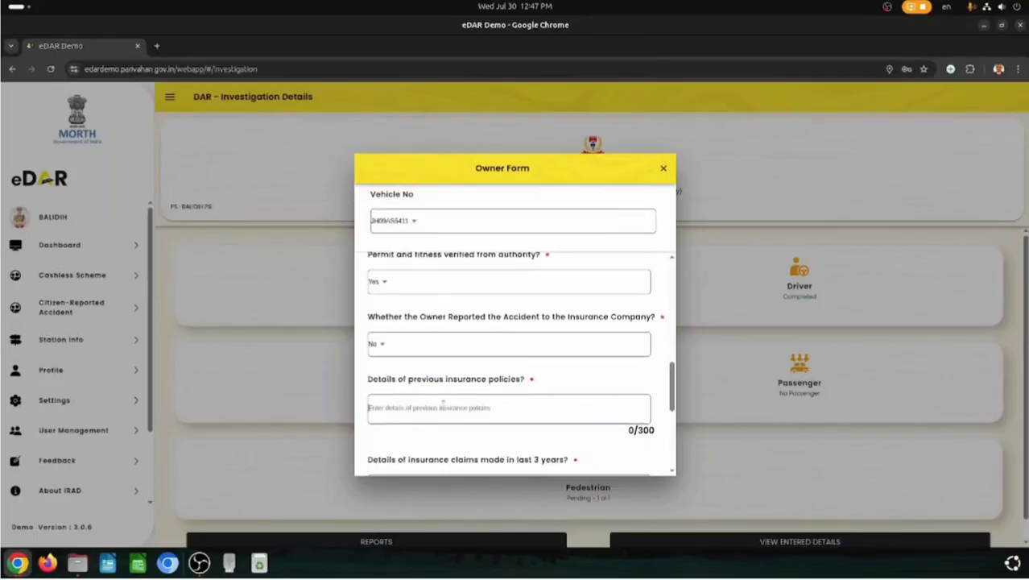
key(ctrl+v)
scroll(435, 378, down, 3)
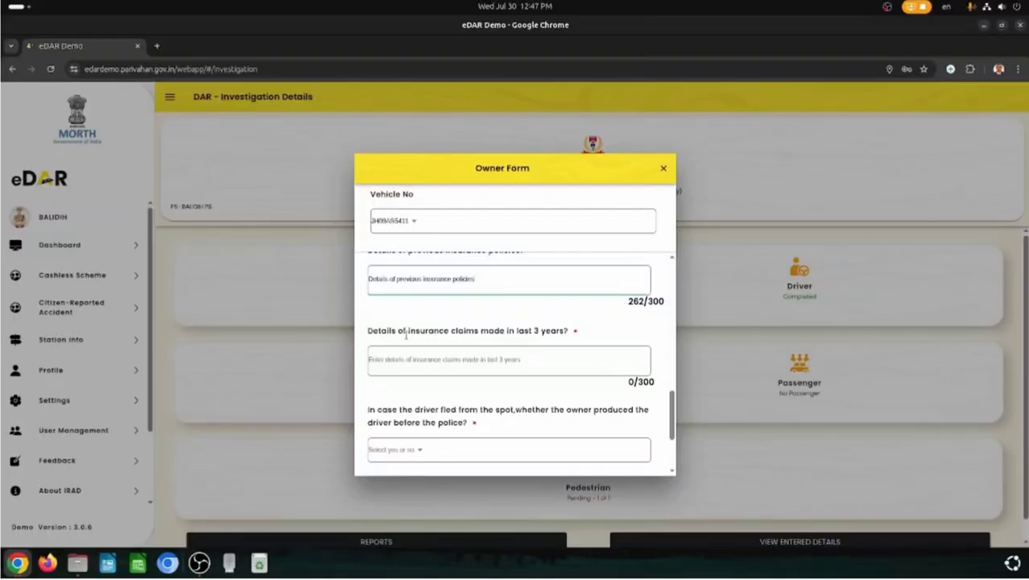
drag(366, 333, 567, 329)
key(ctrl+c)
click(469, 364)
key(ctrl+v)
scroll(457, 354, down, 2)
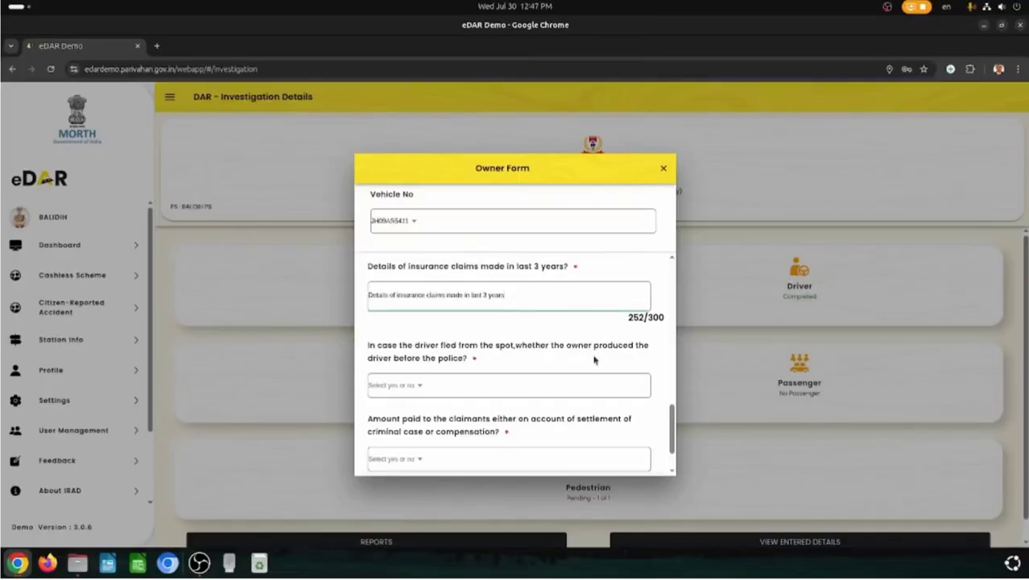
- Answer No for driver produced and amount paid to claimants, then save the Owner Form
click(420, 389)
click(453, 325)
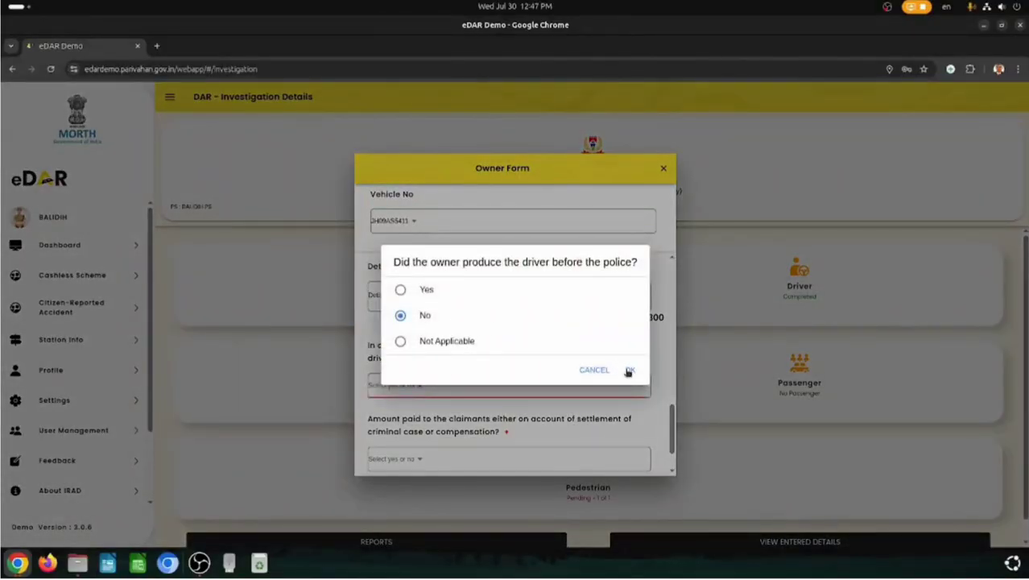
click(627, 371)
scroll(523, 395, down, 1)
click(438, 407)
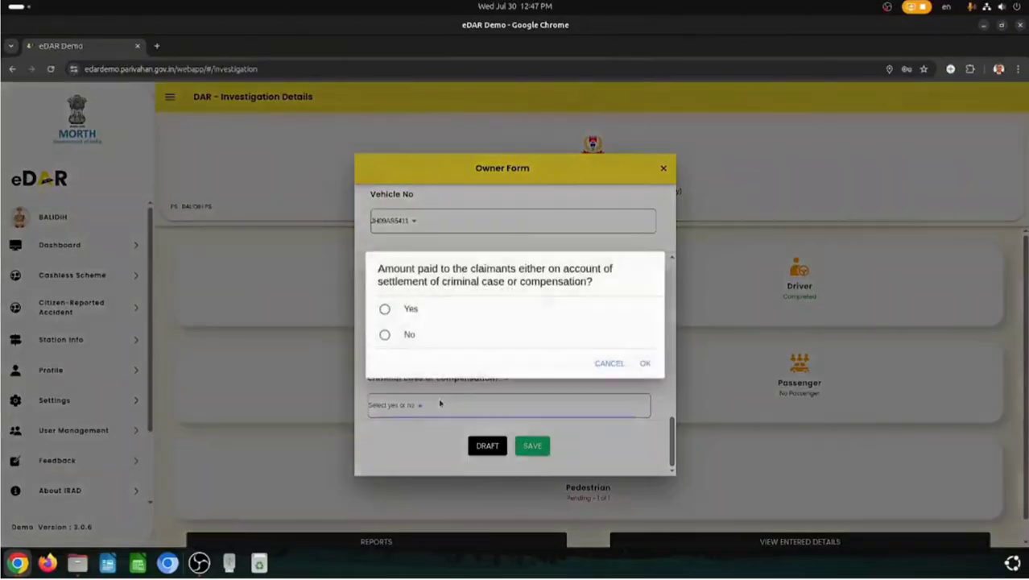
click(383, 333)
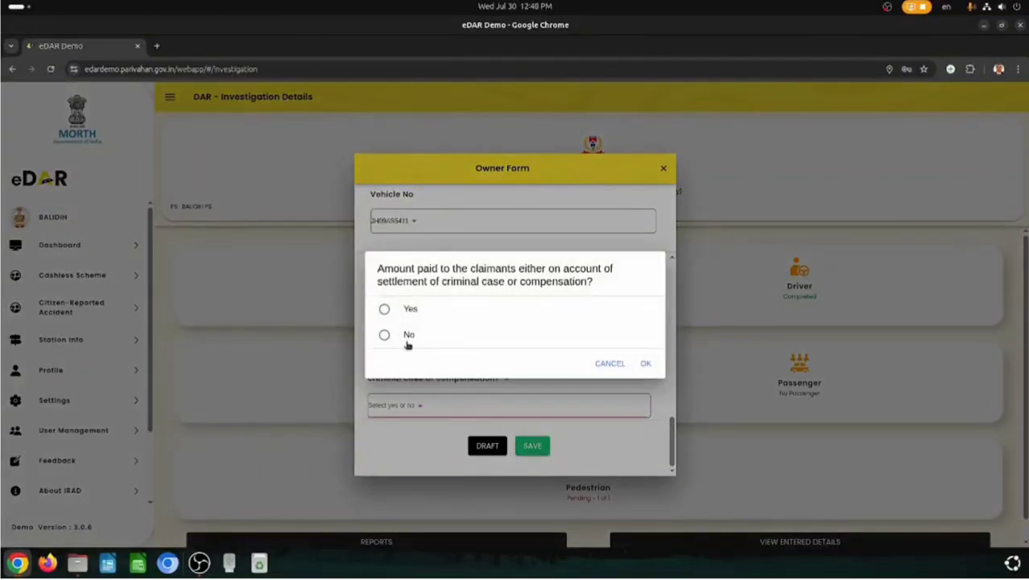
click(646, 364)
click(541, 446)
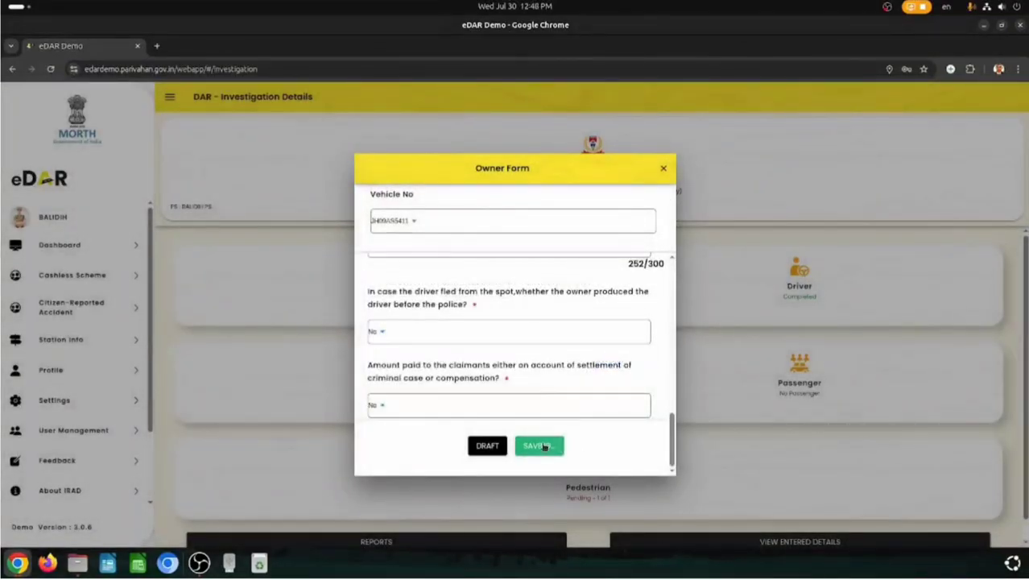
- Open Pedestrian Details and select the involved vehicle number and the injured pedestrian
scroll(743, 402, down, 1)
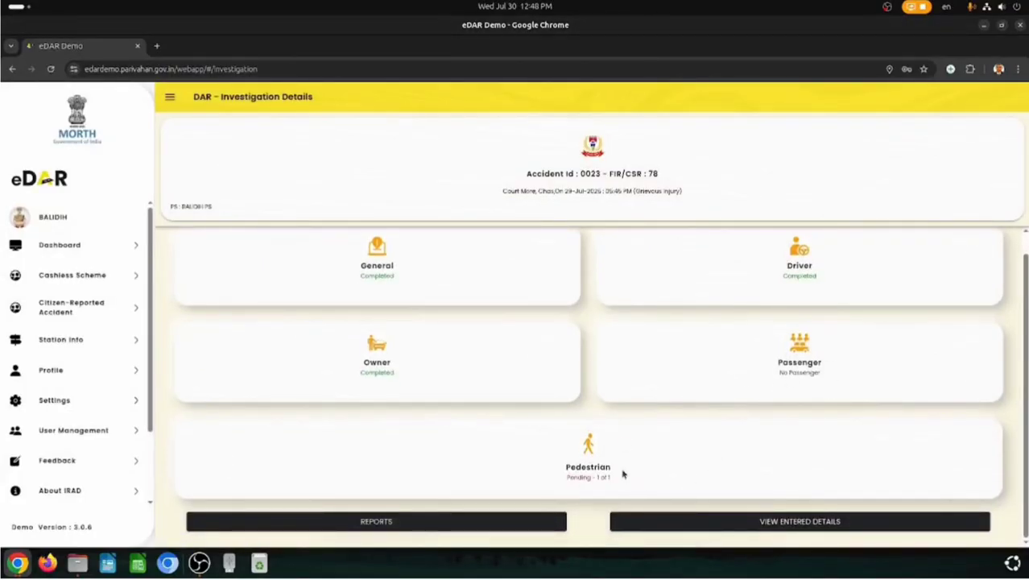
click(592, 455)
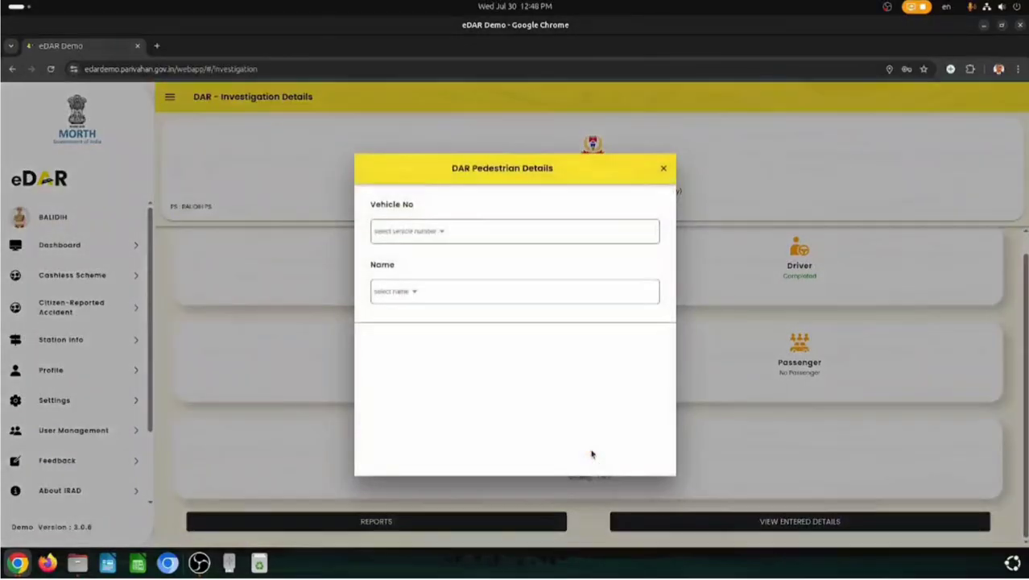
click(435, 230)
click(487, 317)
click(563, 344)
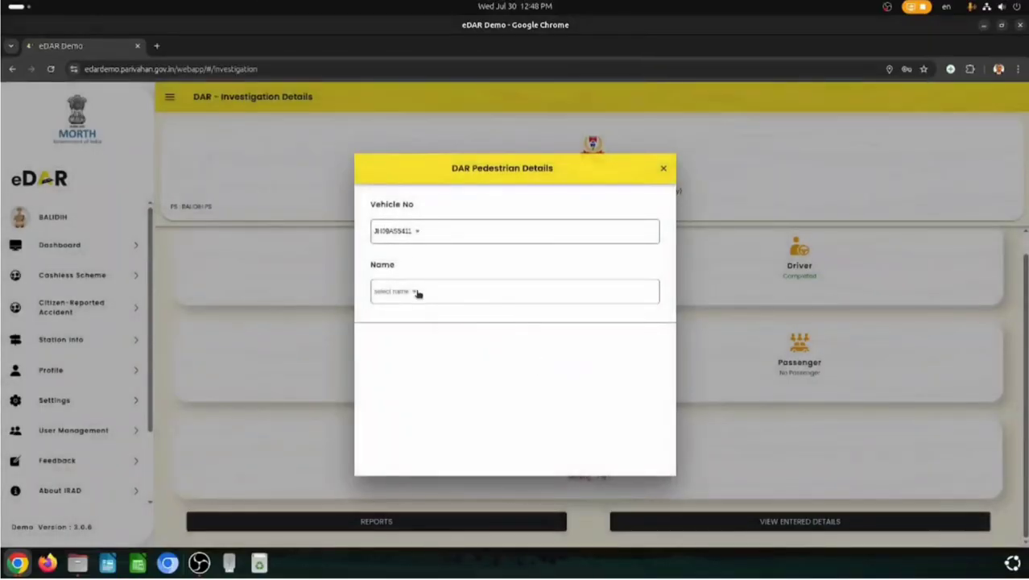
click(415, 293)
click(498, 314)
click(562, 344)
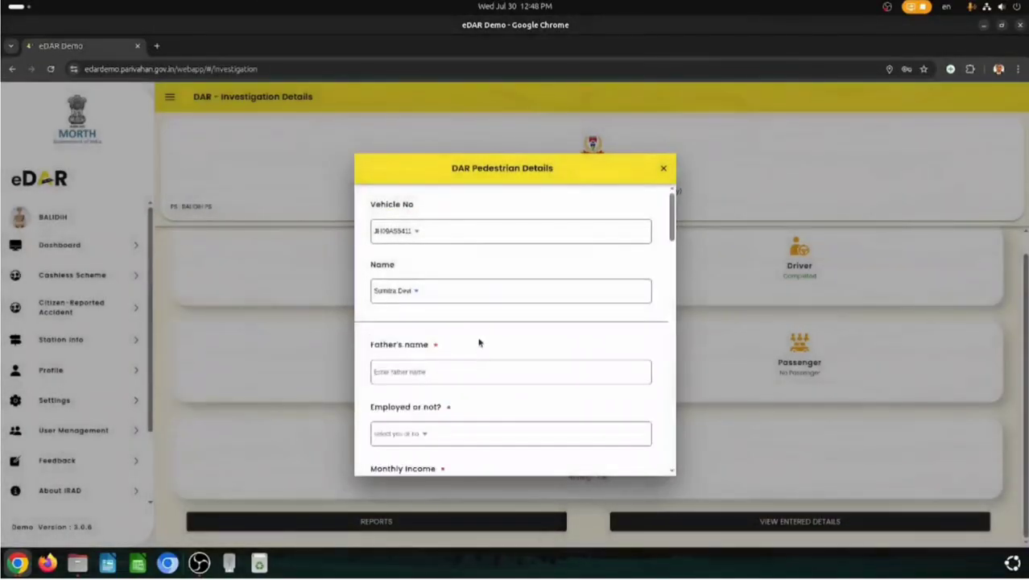
- Enter the father's name, mark the pedestrian as not employed, and set monthly income to 0
scroll(491, 342, down, 3)
click(438, 243)
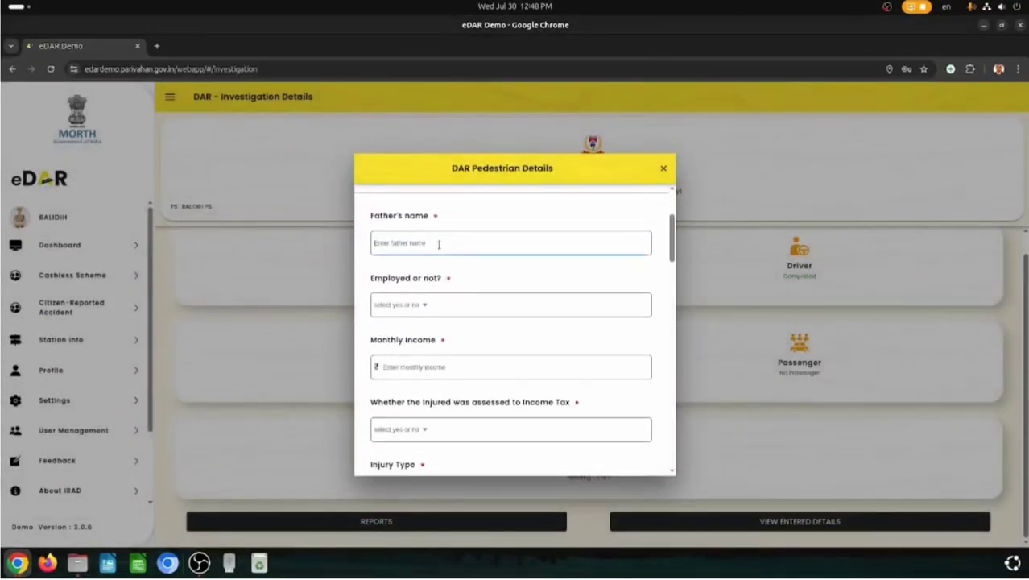
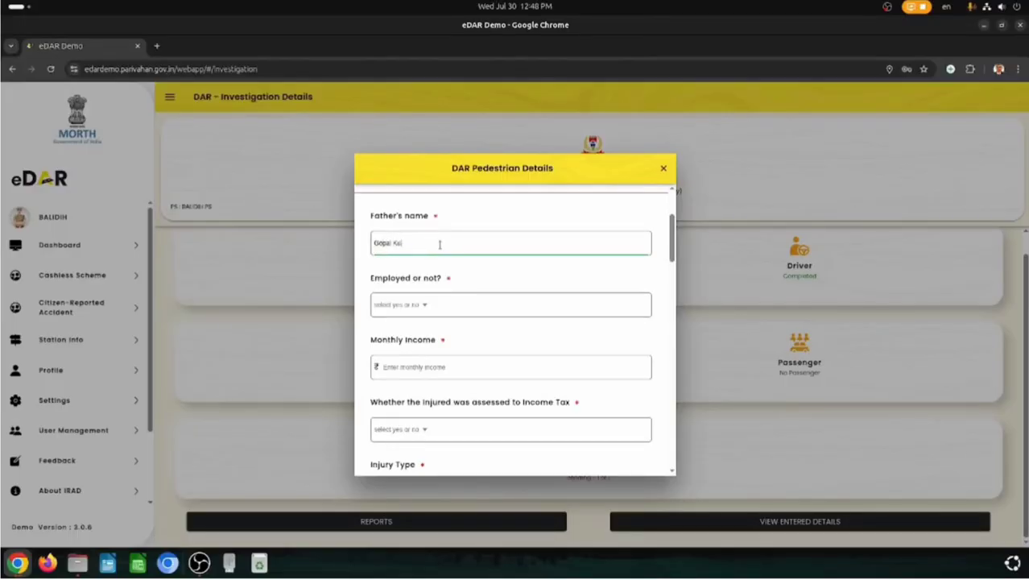
click(417, 304)
click(492, 329)
click(562, 357)
click(416, 361)
text(0)
- Answer No to income tax assessment and begin entering the doctor's name
scroll(432, 365, down, 2)
click(435, 365)
click(439, 328)
click(627, 360)
scroll(474, 398, down, 2)
scroll(473, 398, down, 1)
click(419, 363)
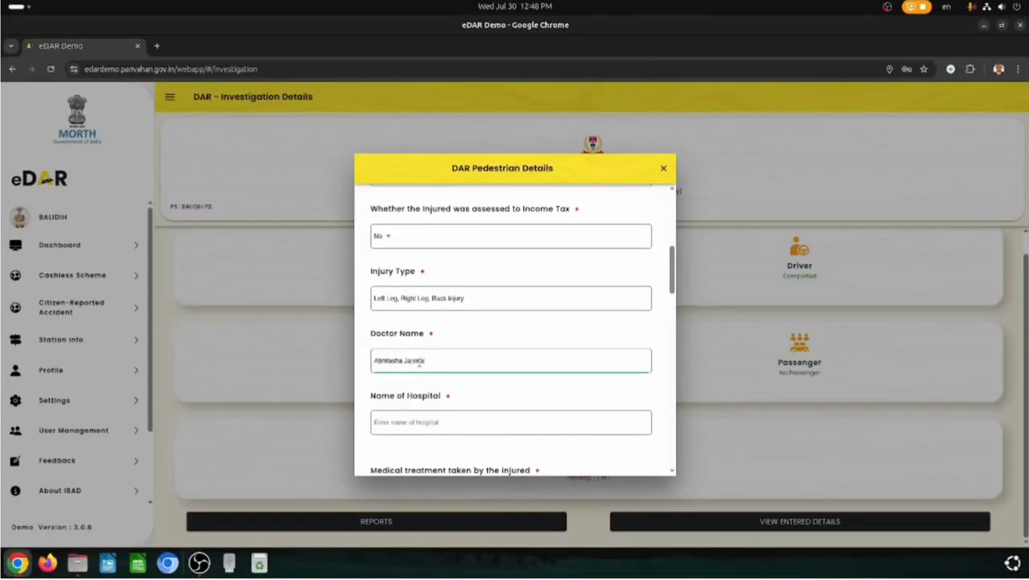
- Enter the hospital name and 'MRI, X-Ray' as the medical treatment
scroll(419, 361, down, 2)
click(429, 295)
text(Ra)
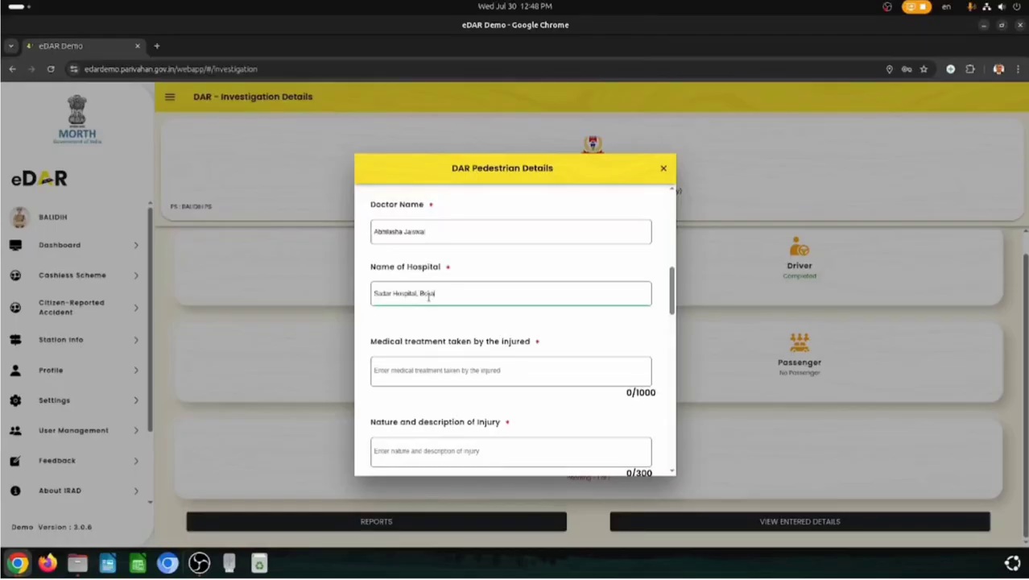
click(470, 372)
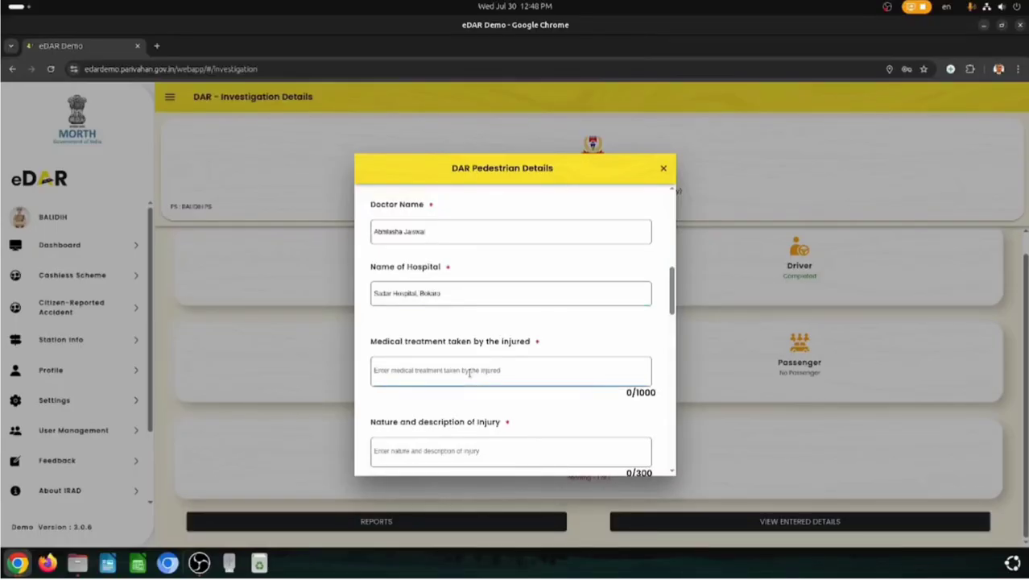
text(R)
key(BackSpace)
text(MRI, X-Ray)
- Paste the nature of injury description and set the hospitalization period to 2
scroll(425, 317, down, 3)
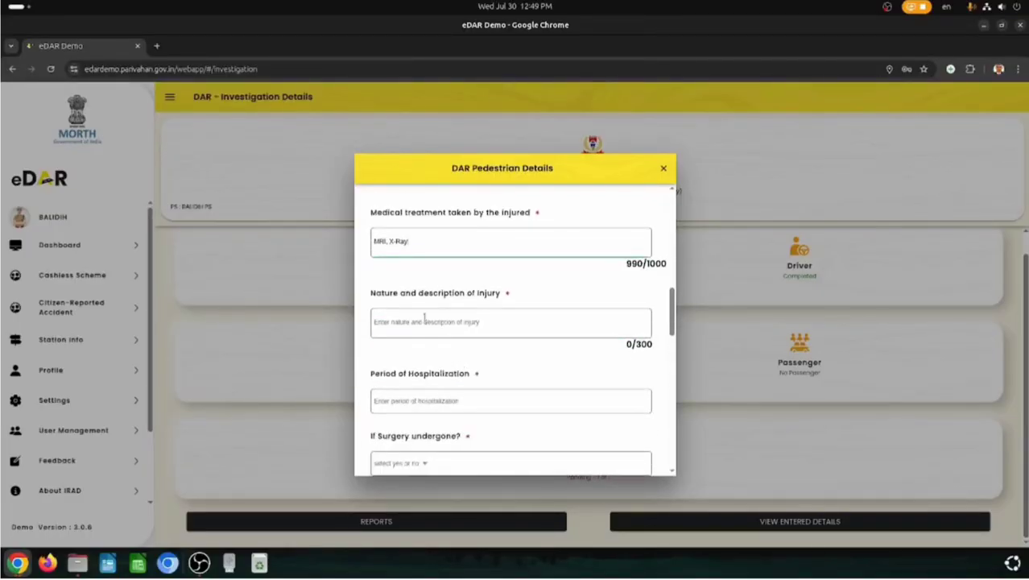
drag(372, 293, 501, 293)
key(ctrl+c)
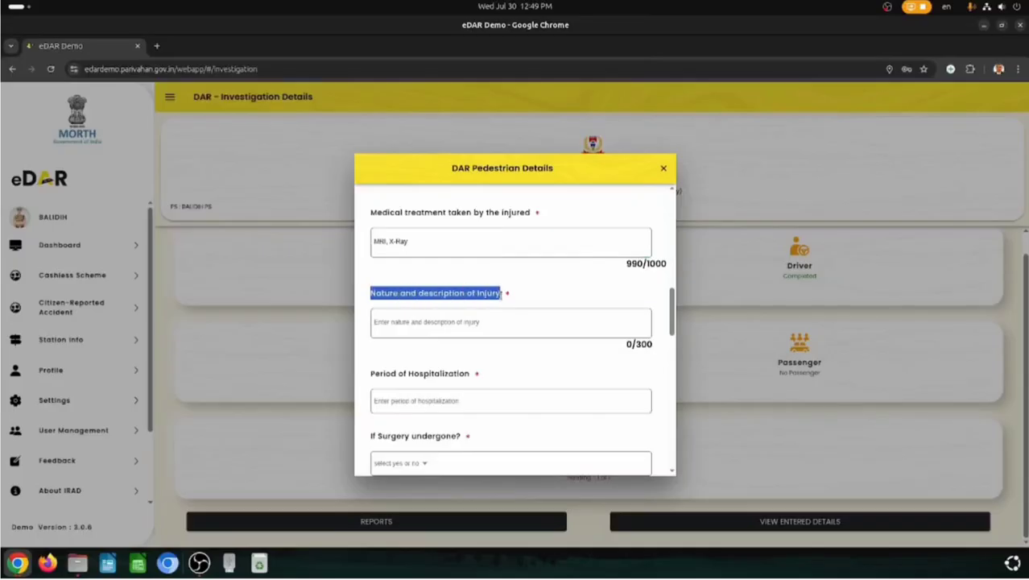
click(428, 324)
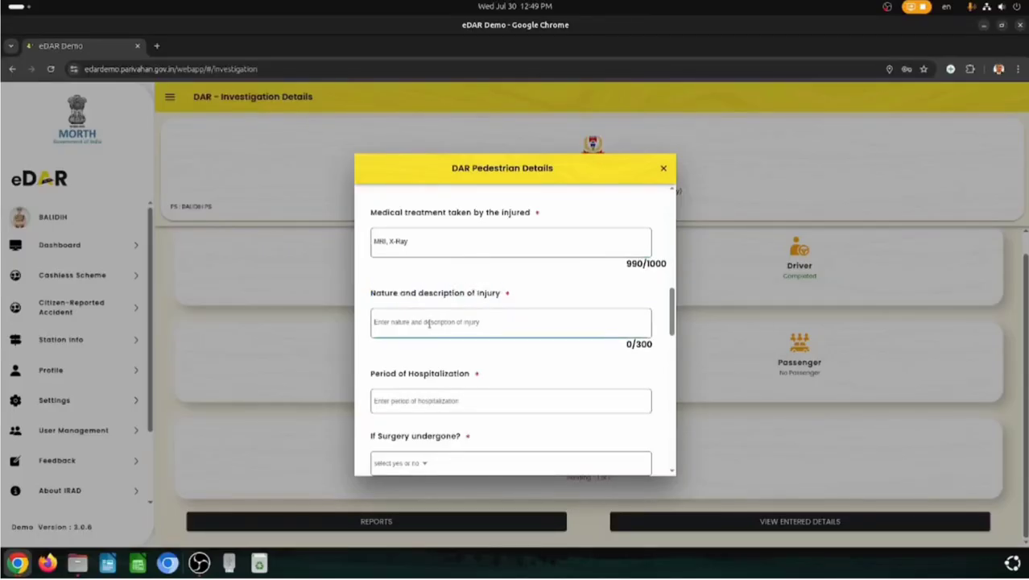
key(ctrl+v)
scroll(419, 330, down, 2)
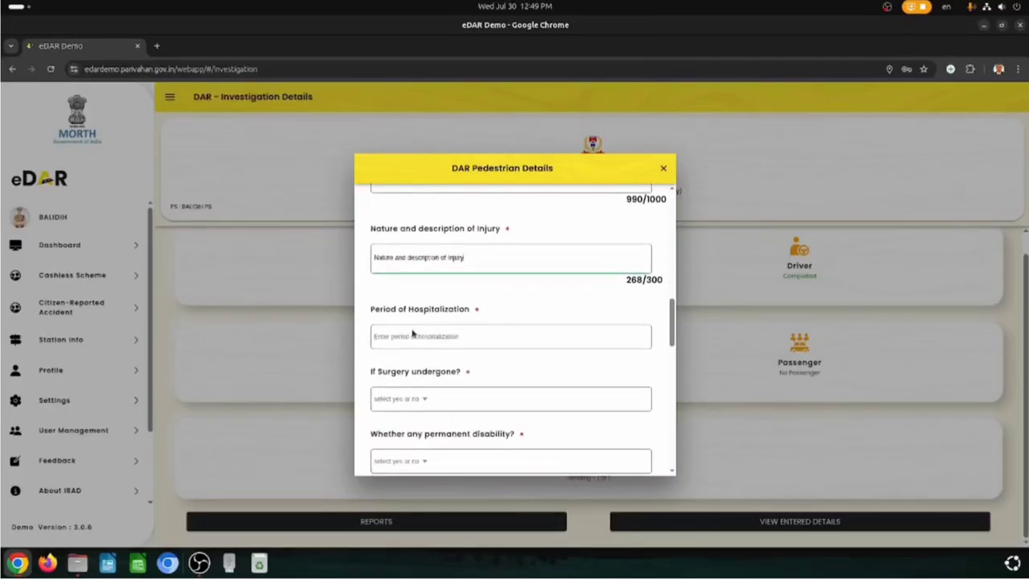
click(397, 337)
text(2)
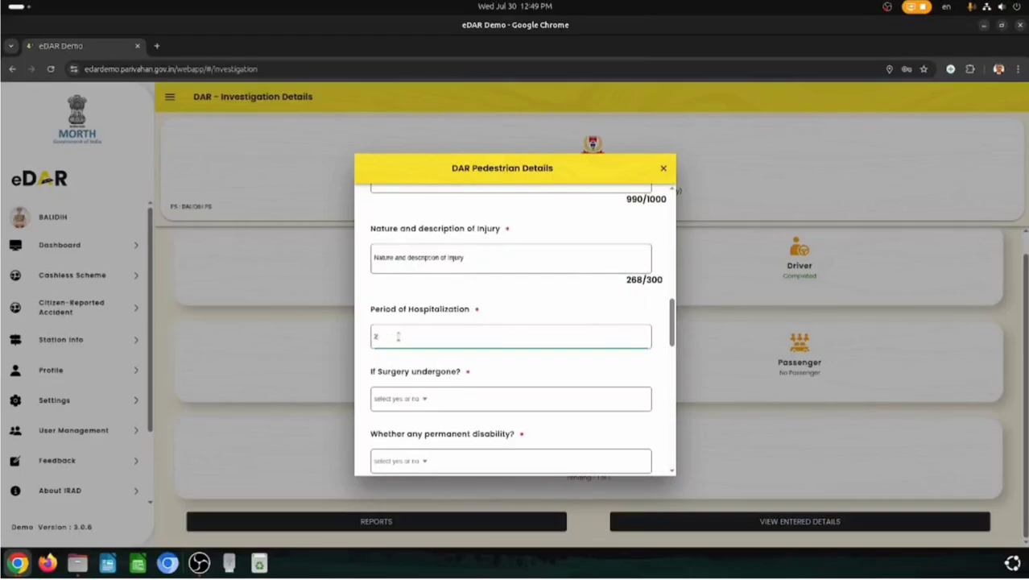
scroll(397, 336, down, 2)
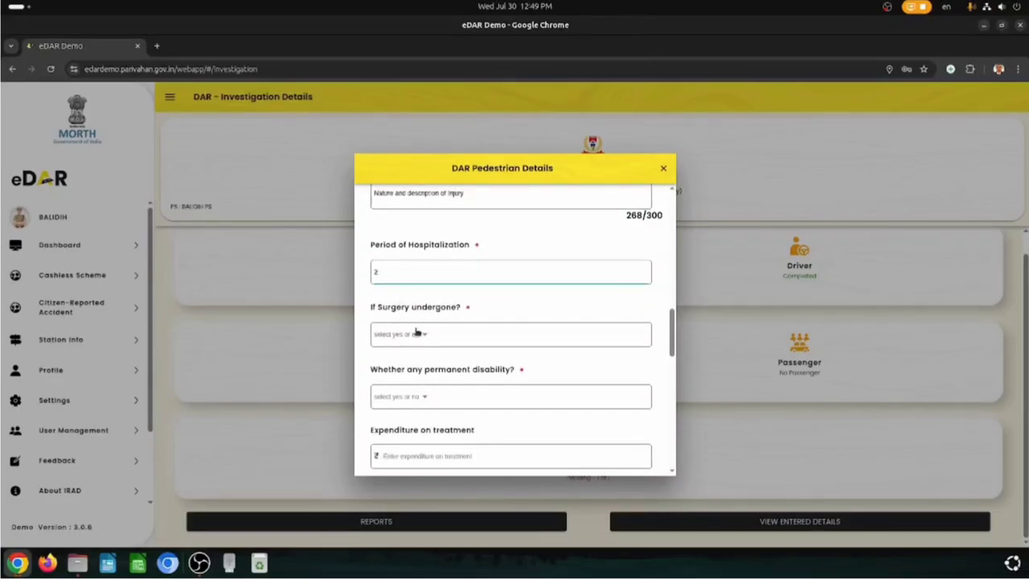
- Set surgery undergone to No and choose No for permanent disability
click(426, 334)
click(468, 302)
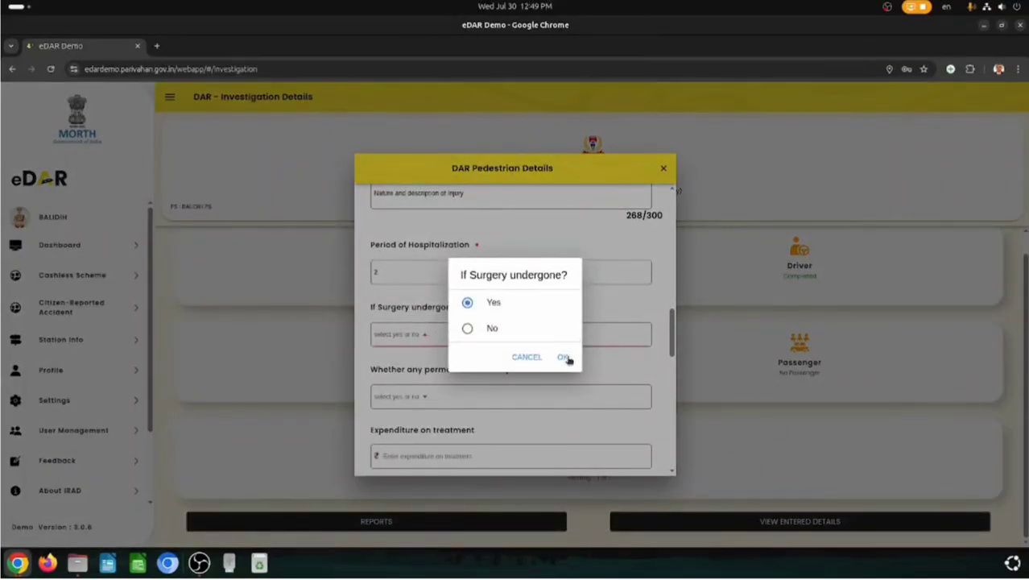
click(563, 357)
click(399, 333)
click(482, 329)
click(563, 357)
click(425, 398)
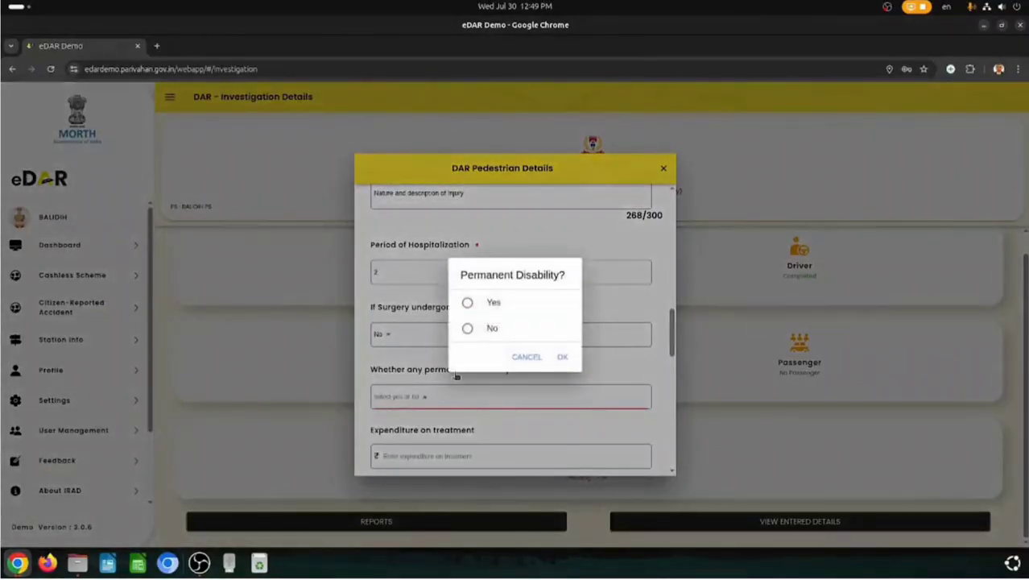
click(468, 329)
- Confirm no permanent disability, enter treatment expenditure 10000, and set the ongoing treatment estimate to 0
click(563, 357)
scroll(483, 338, down, 2)
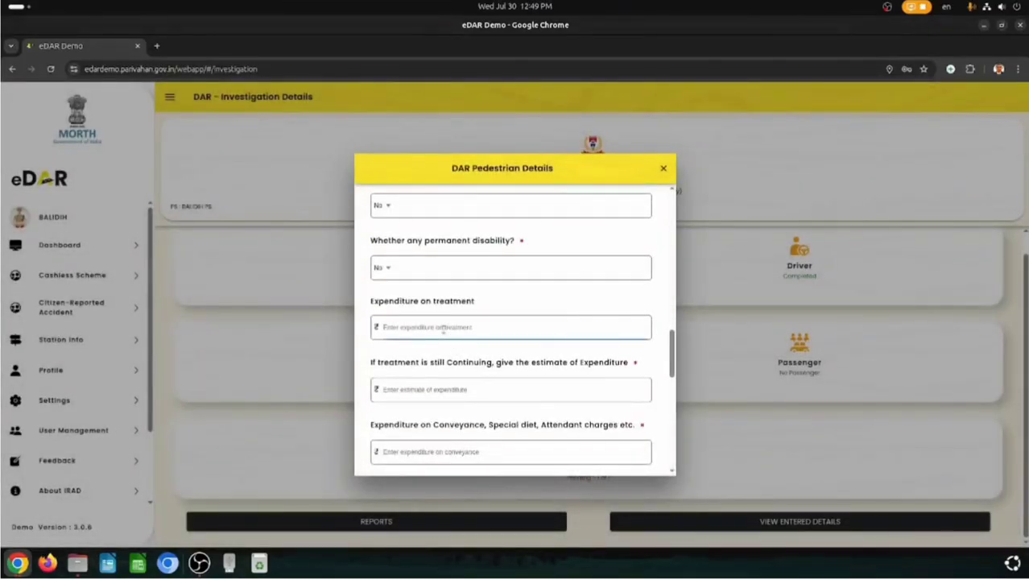
text(10000)
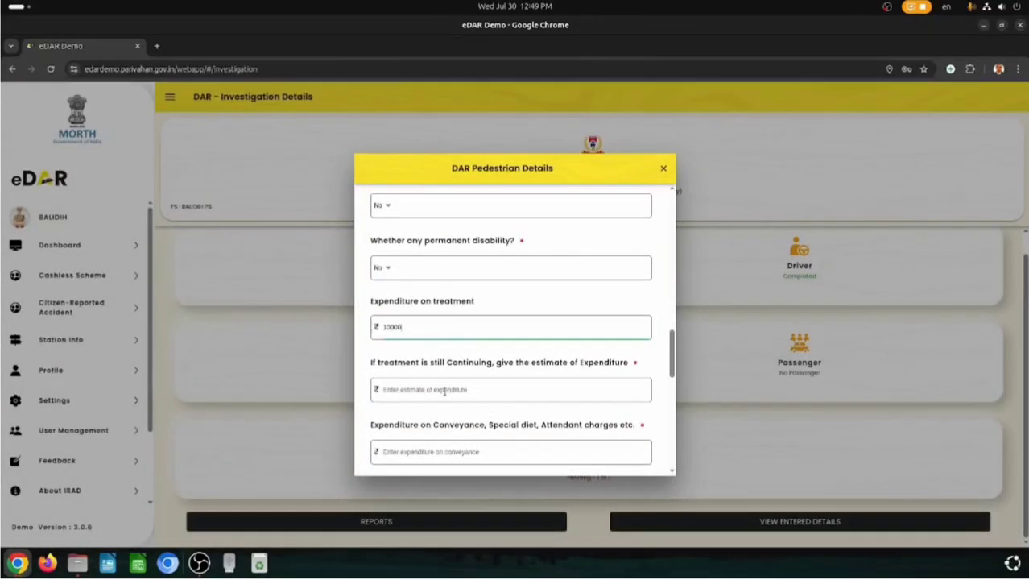
click(444, 392)
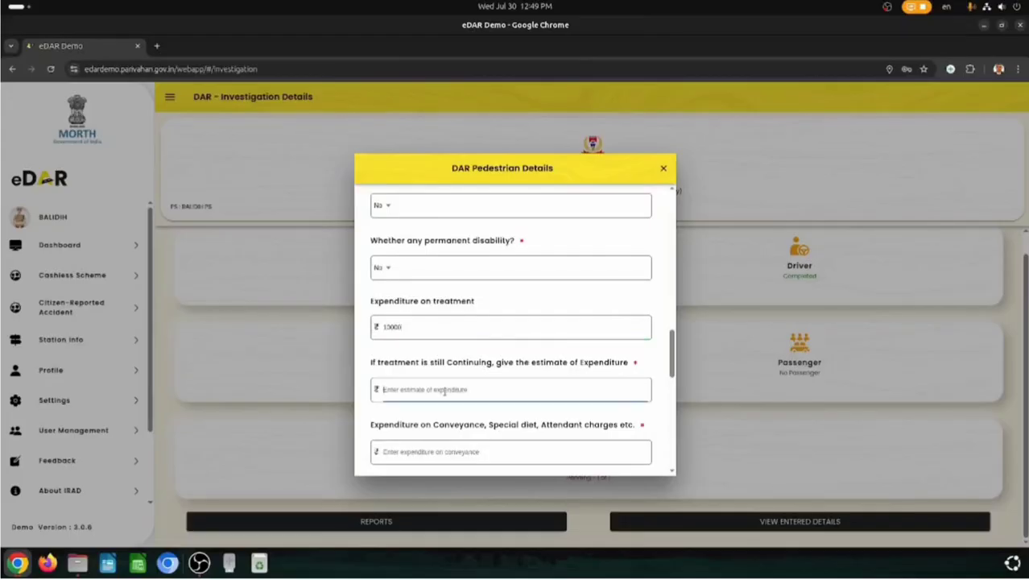
text(0)
- Enter 0 for conveyance and diet, loss of income, loss of earning capacity, and other pecuniary loss
scroll(444, 392, down, 3)
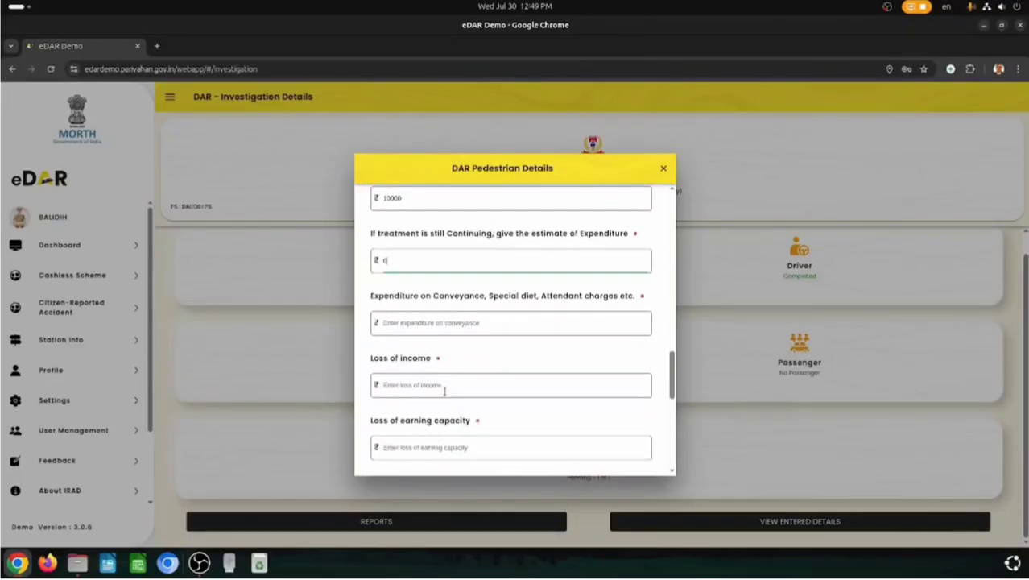
click(456, 322)
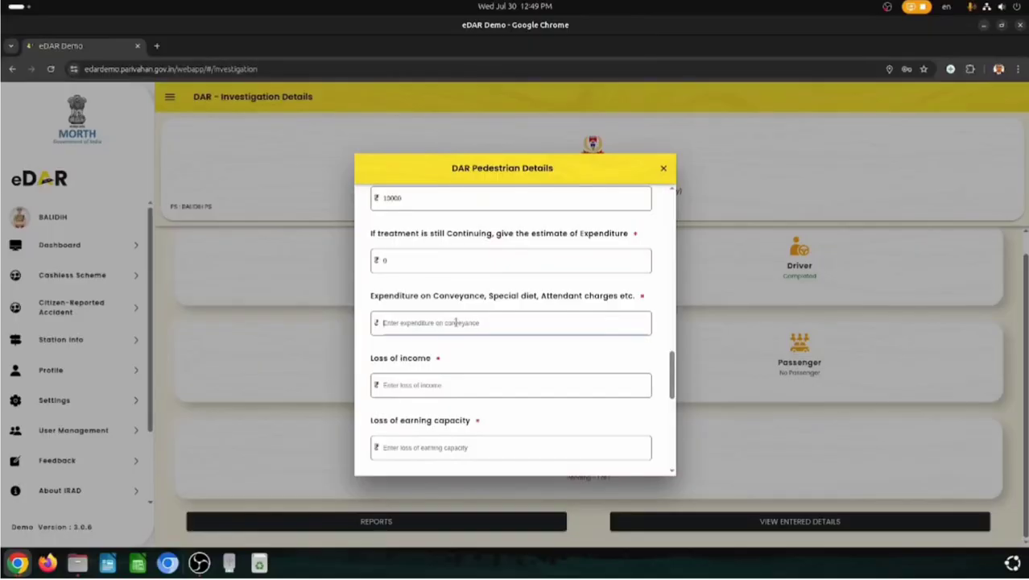
text(0)
click(445, 393)
text(0)
scroll(445, 387, down, 1)
click(466, 384)
text(0)
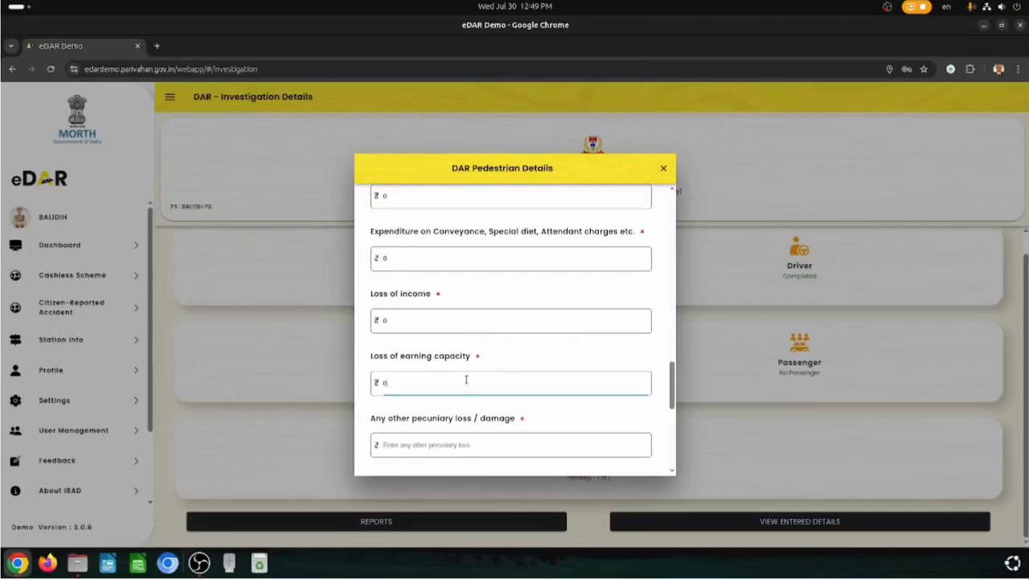
scroll(466, 379, down, 2)
click(445, 315)
text(0)
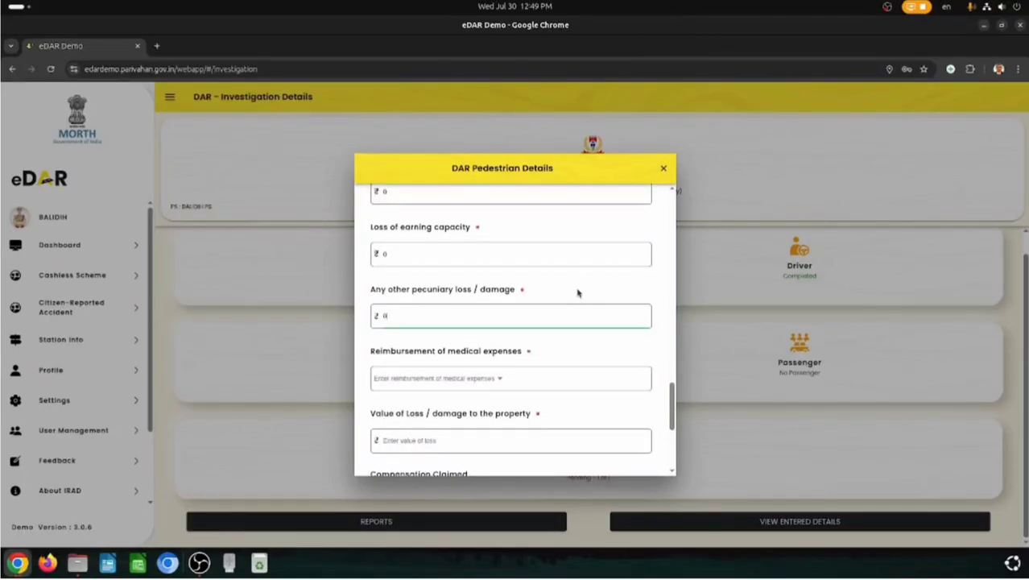
- Set reimbursement of medical expenses to No
click(493, 379)
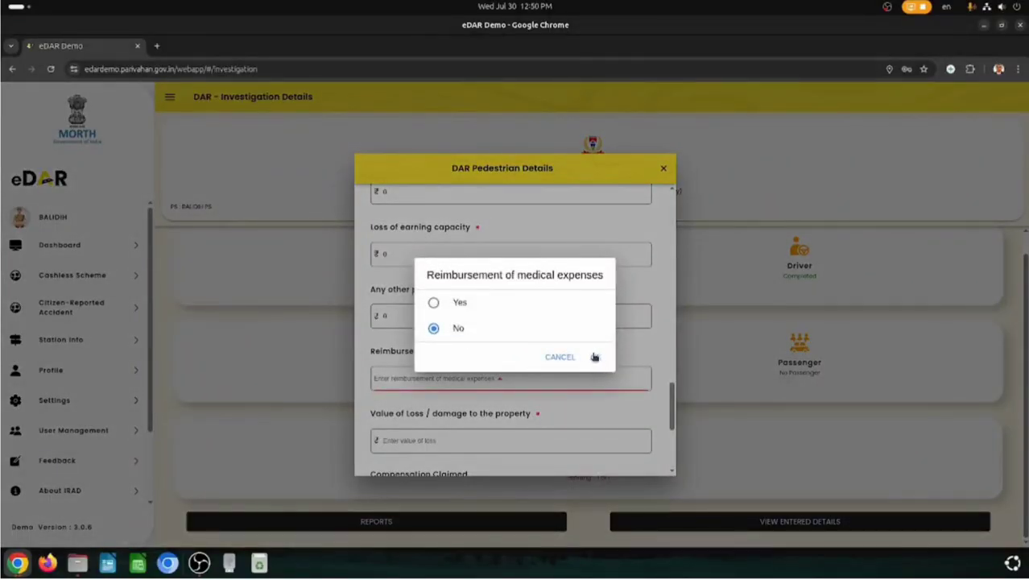
click(451, 304)
click(597, 359)
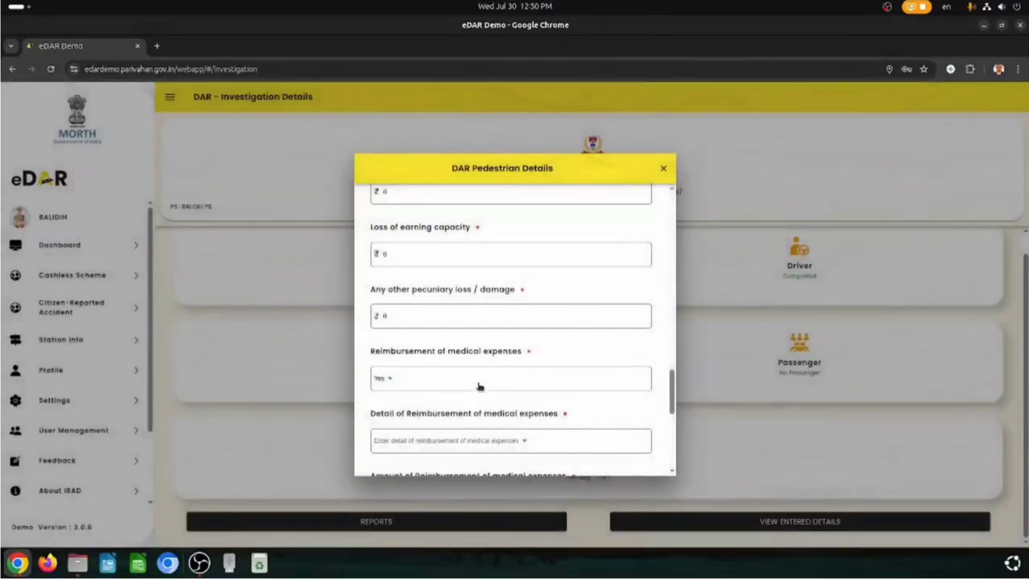
click(511, 443)
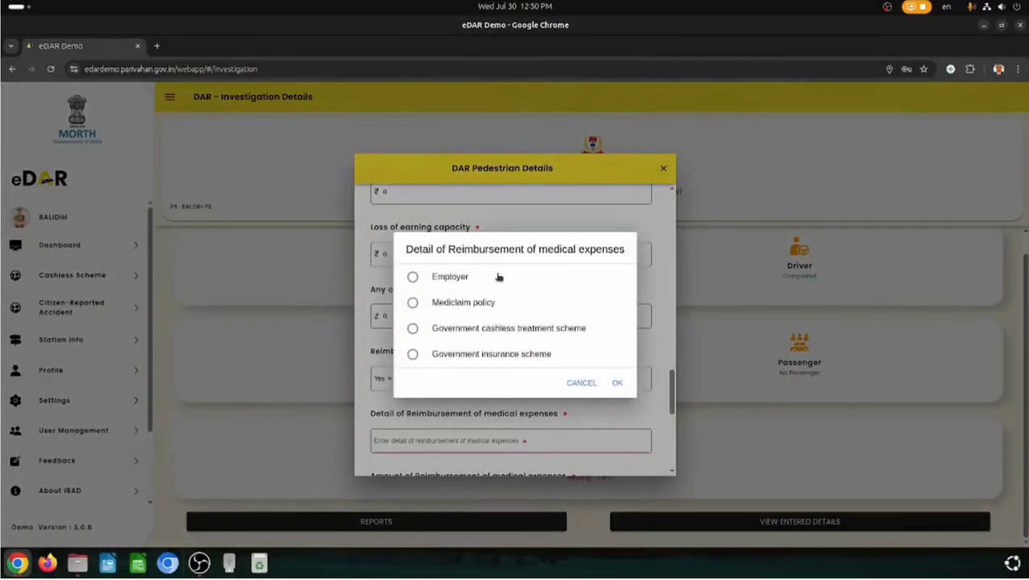
click(577, 384)
click(432, 386)
click(499, 330)
click(601, 360)
- Enter 0 for property loss, fill Any other Information, and save the pedestrian details
scroll(463, 335, down, 3)
click(459, 312)
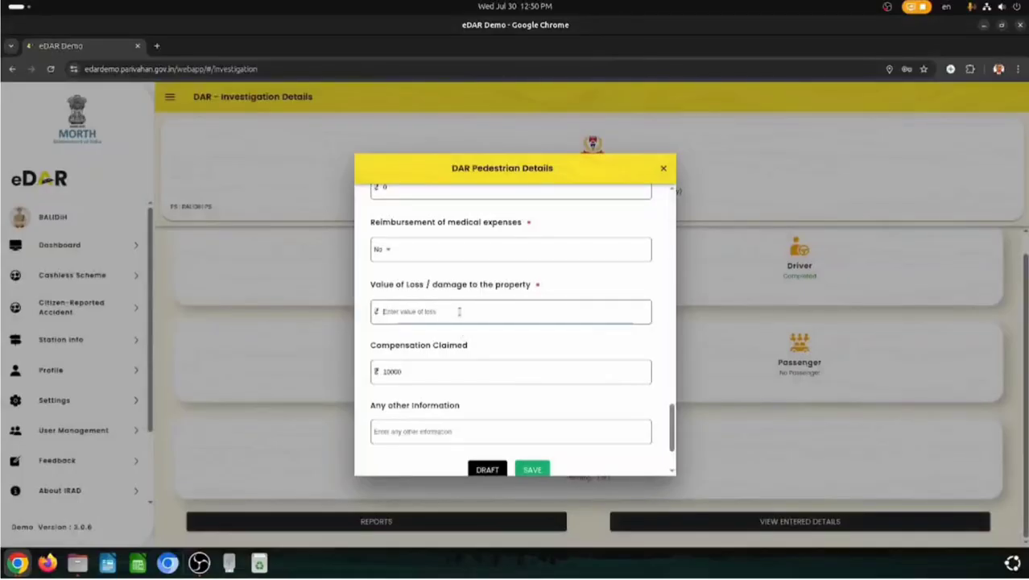
text(0)
drag(369, 407, 457, 406)
key(ctrl+c)
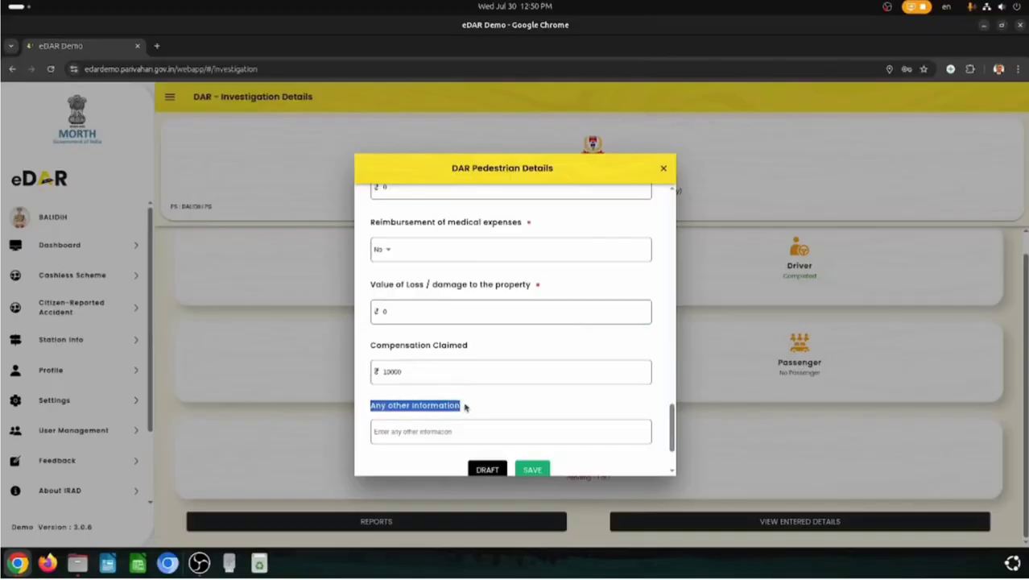
click(465, 439)
key(ctrl+v)
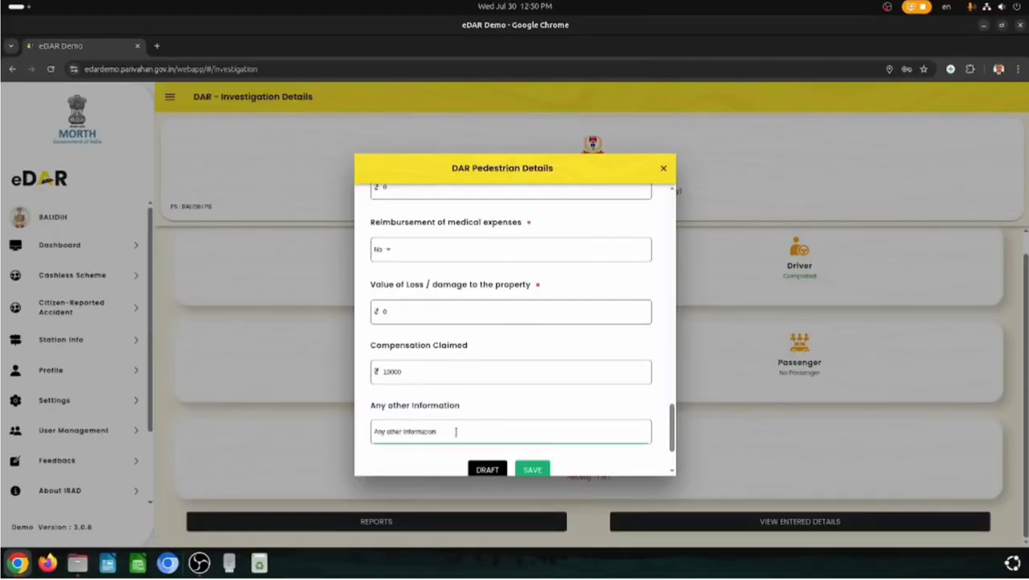
scroll(463, 435, down, 2)
click(532, 384)
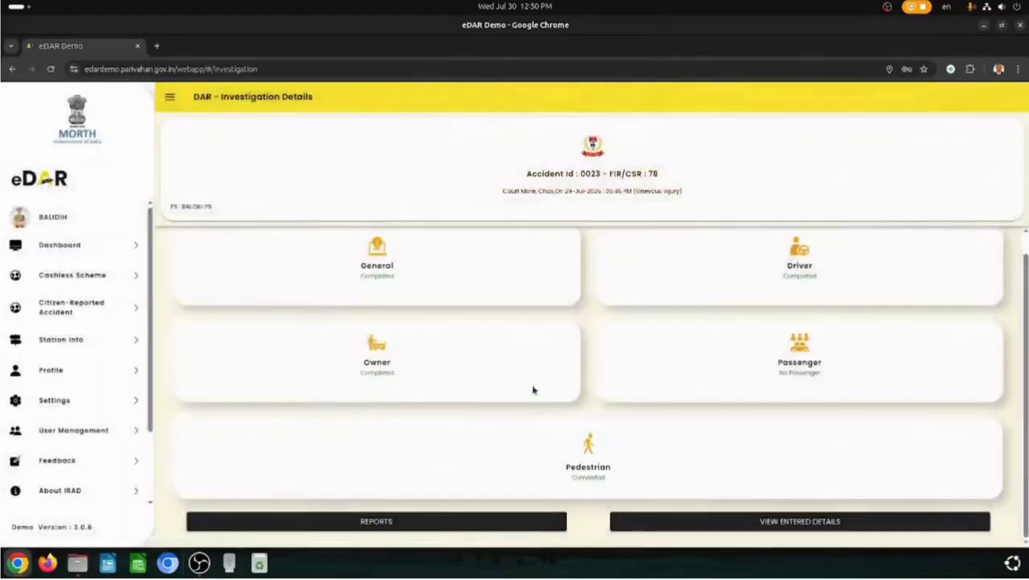
click(786, 523)
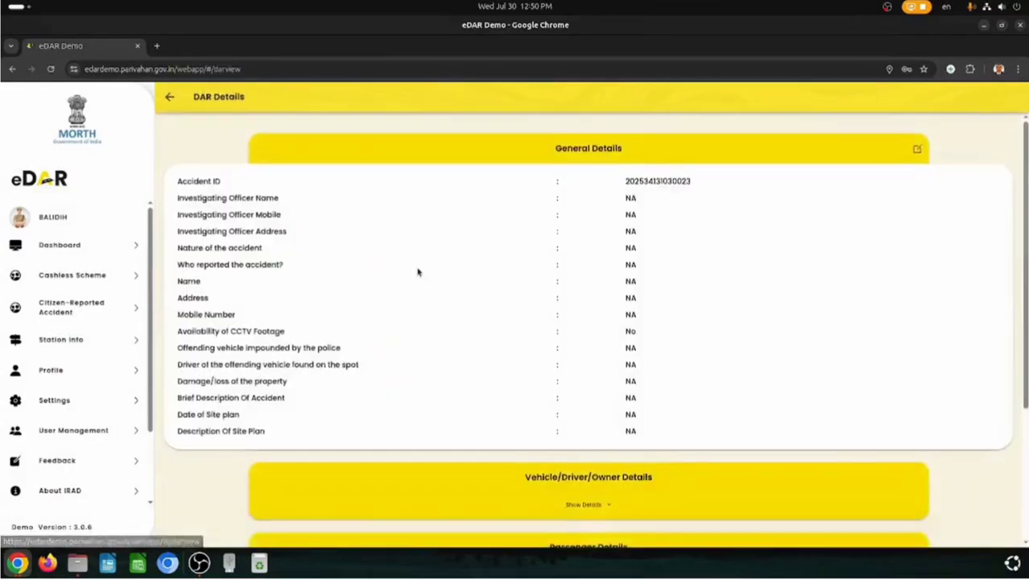
scroll(1009, 152, down, 3)
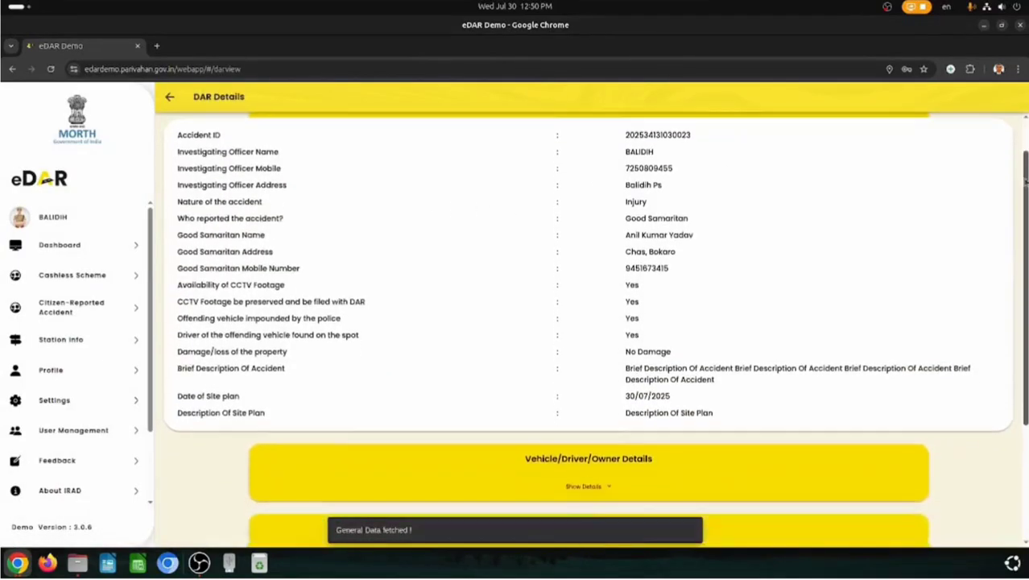
scroll(680, 252, up, 3)
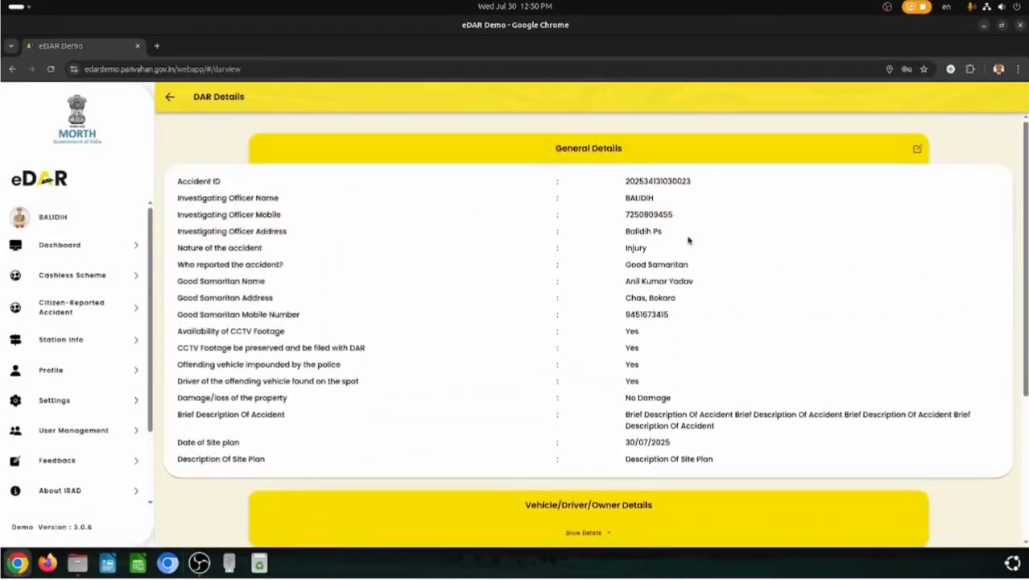
click(917, 148)
scroll(549, 331, down, 5)
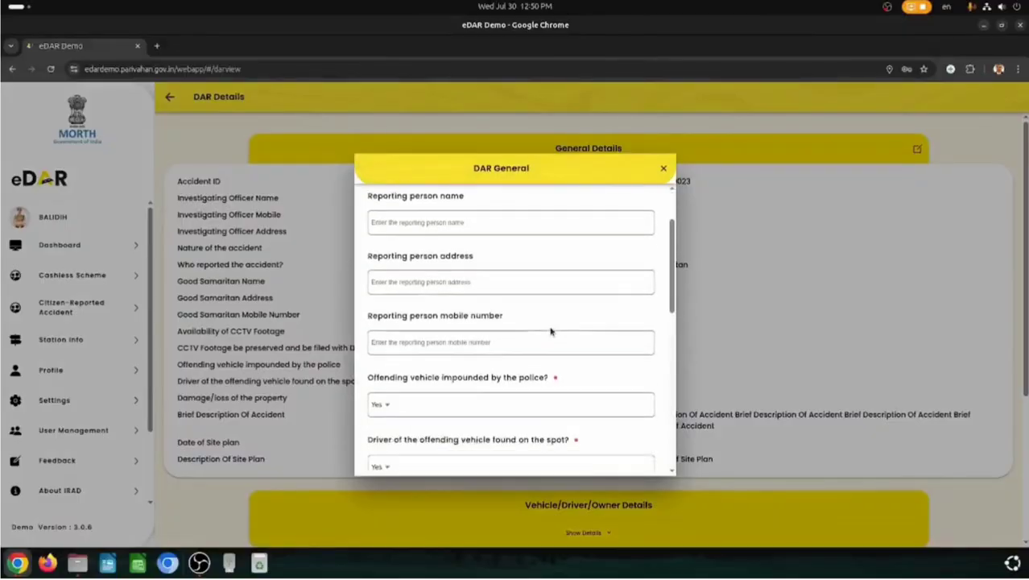
click(664, 167)
scroll(593, 443, down, 3)
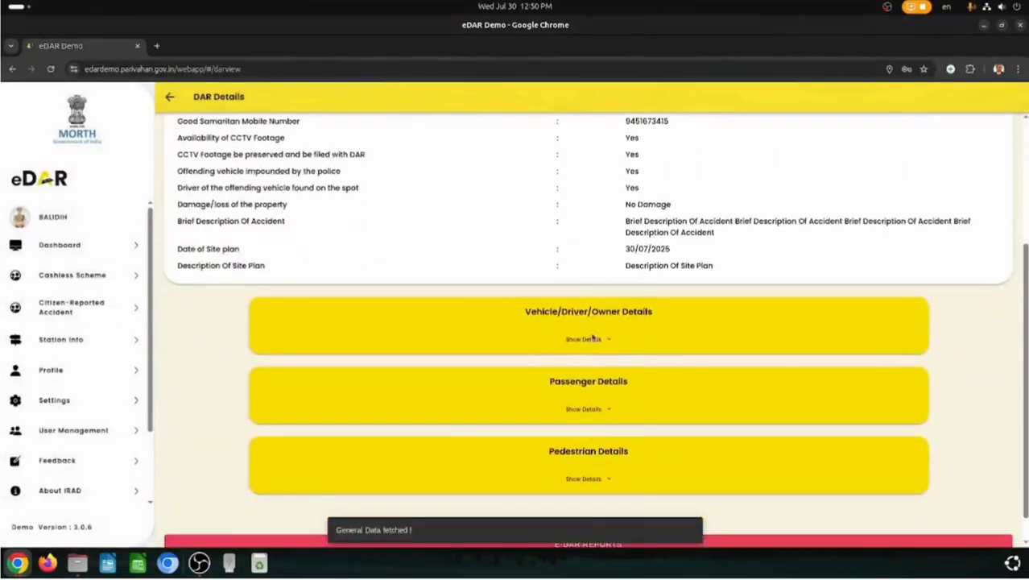
click(609, 340)
scroll(608, 363, down, 6)
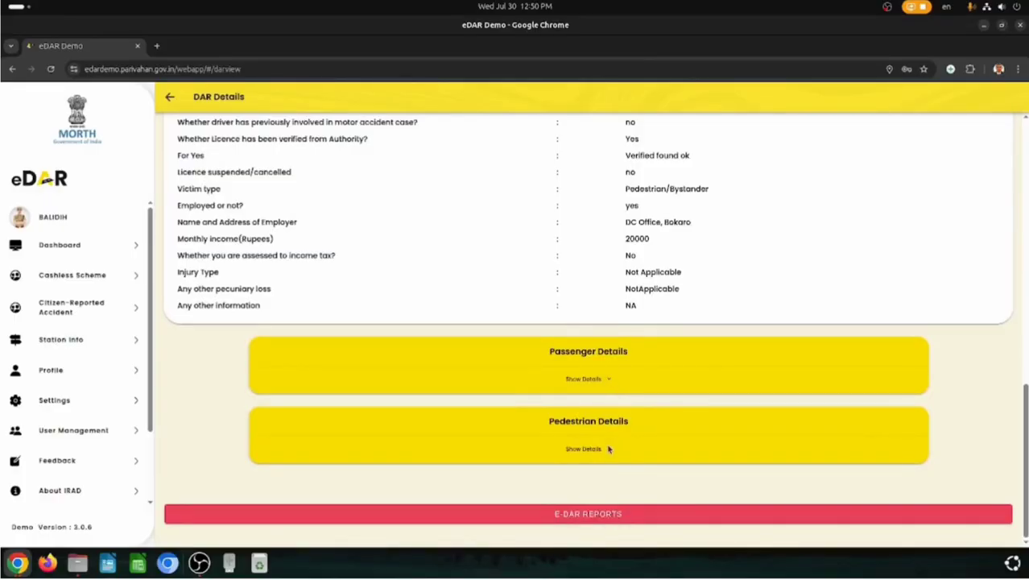
click(592, 447)
scroll(601, 448, down, 5)
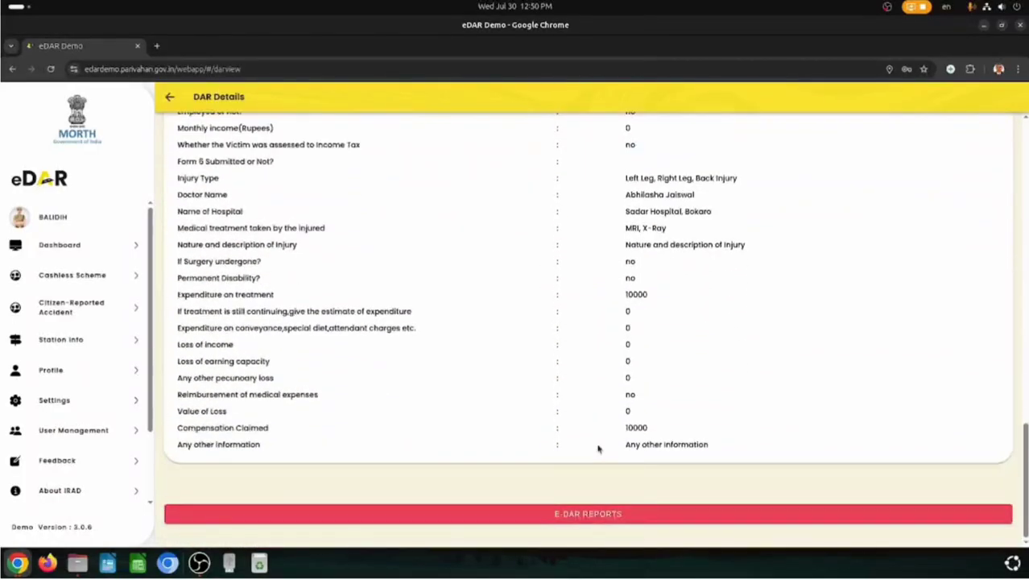
click(576, 516)
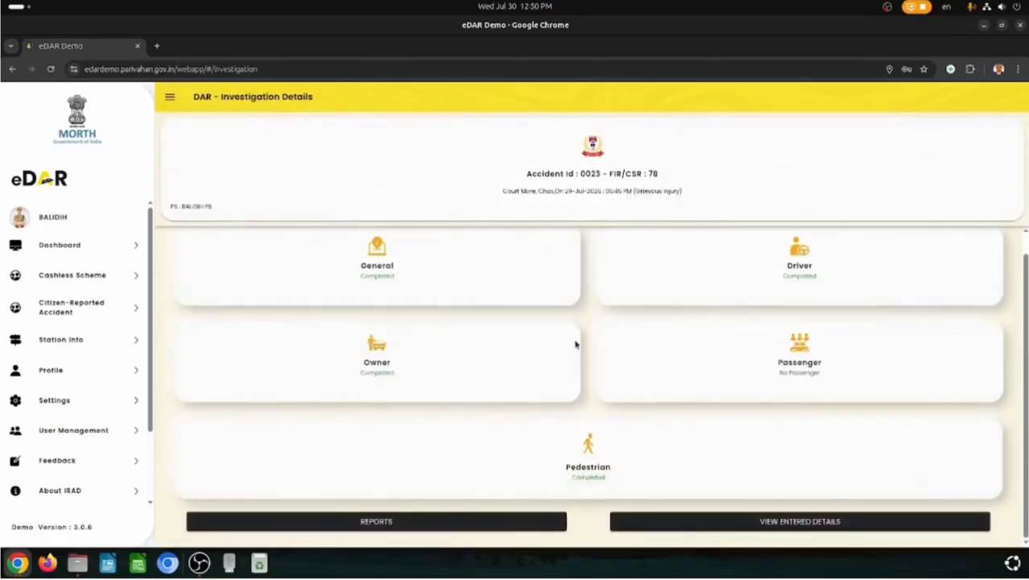
- Upload FIR 2.pdf from iRAD or eDAR/PDF Files for Uploading as Form I's FIR copy, then generate Form I
click(382, 521)
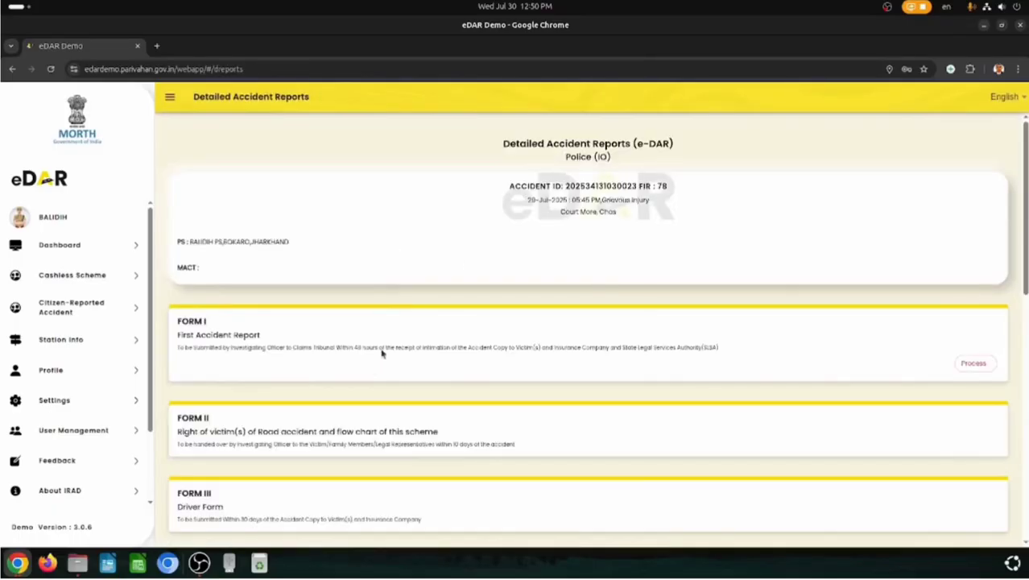
click(974, 364)
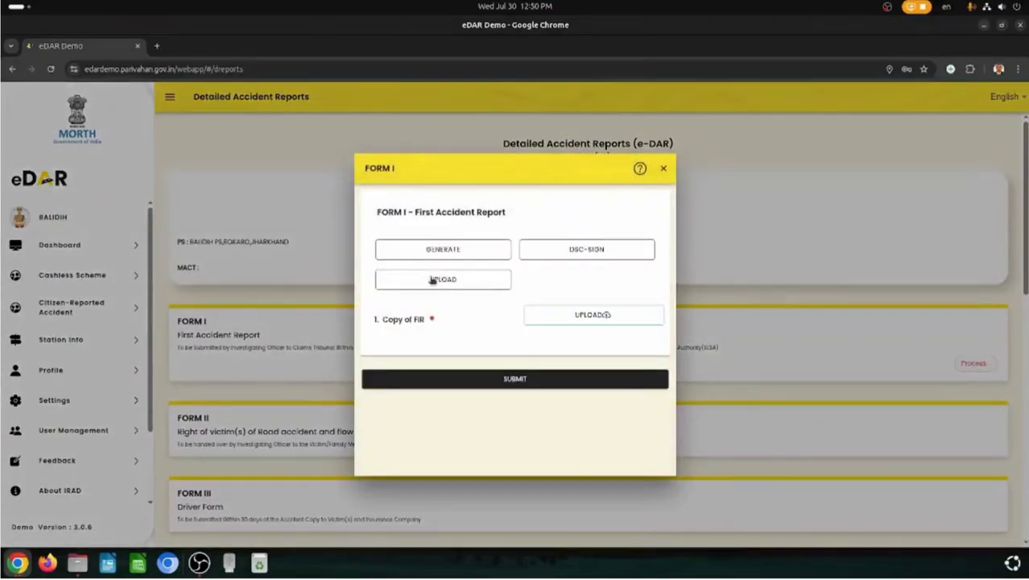
click(600, 316)
click(478, 301)
click(304, 277)
double_click(448, 179)
click(445, 216)
double_click(444, 216)
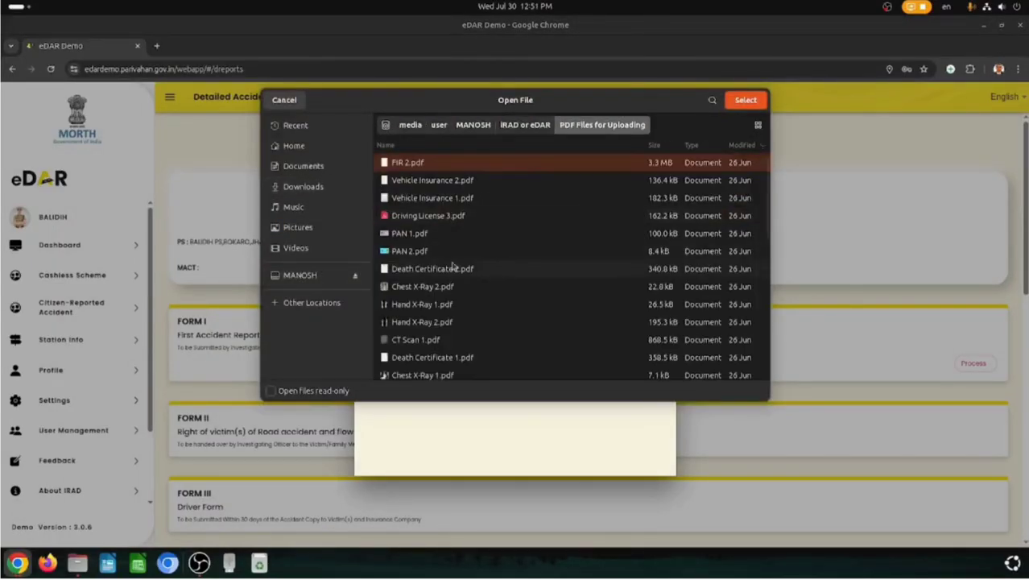
double_click(443, 171)
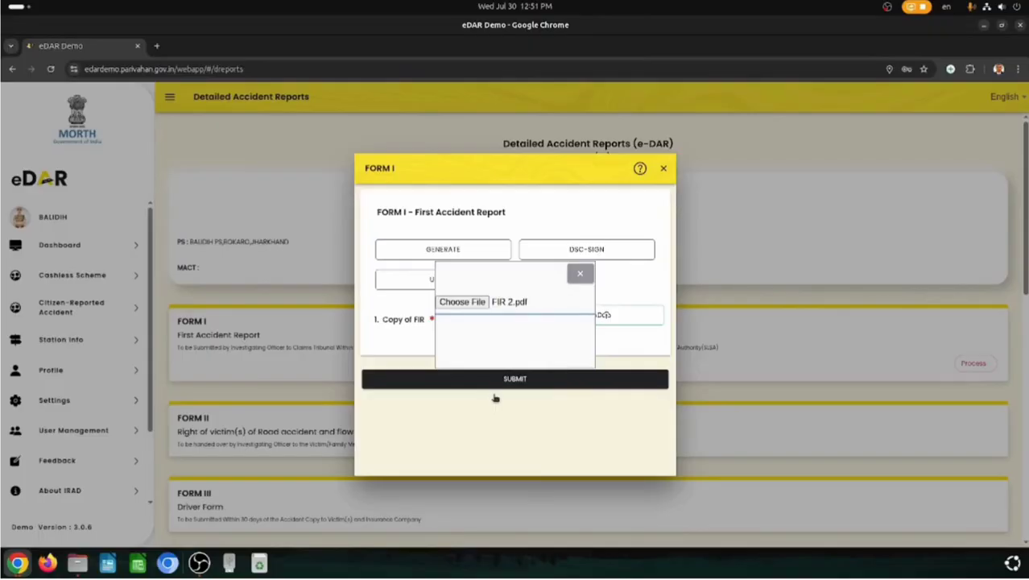
click(444, 251)
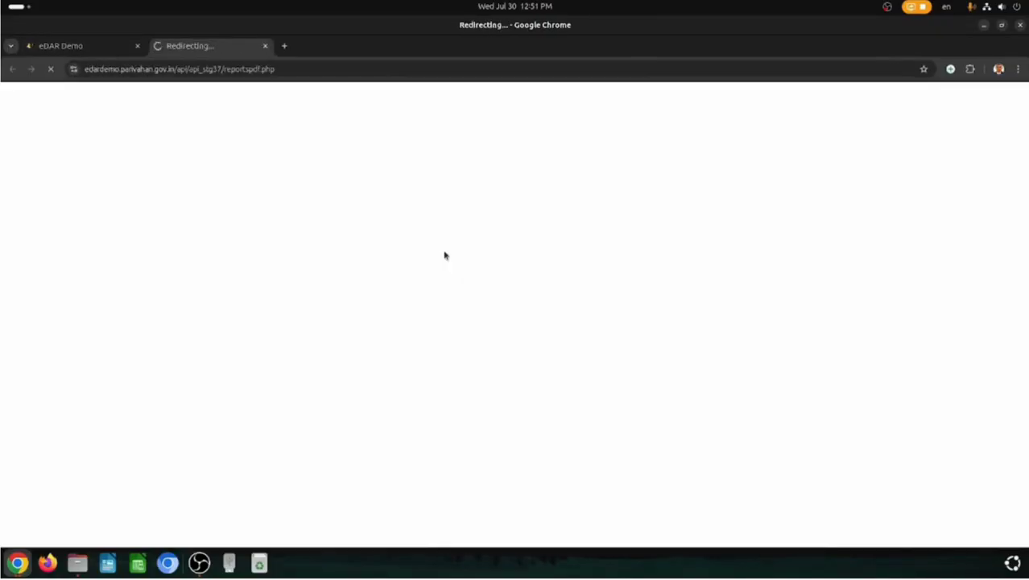
- Save the generated Form I PDF to Downloads, retrying the failed Form1.pdf download
scroll(610, 378, down, 20)
scroll(616, 369, up, 3)
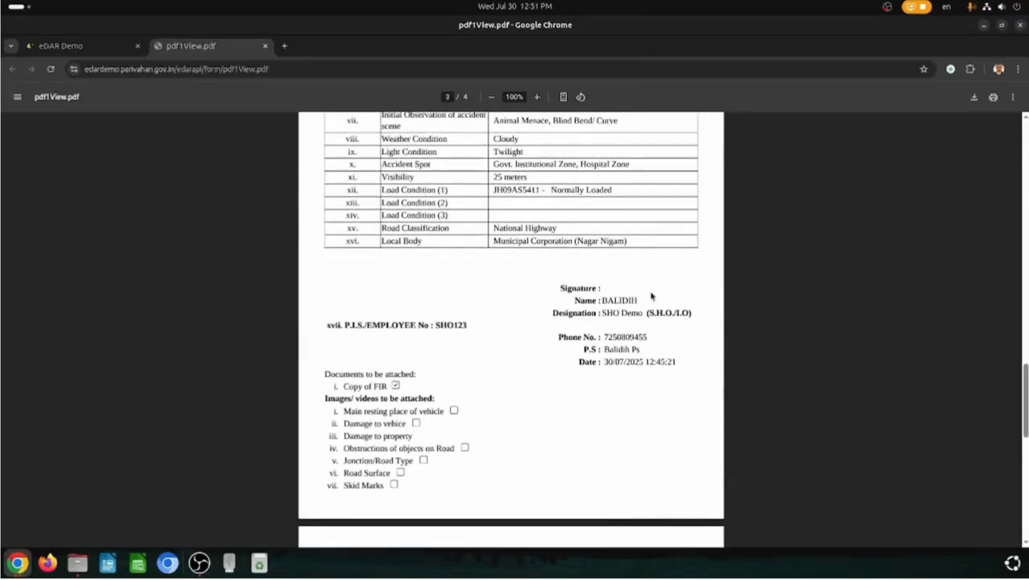
click(973, 96)
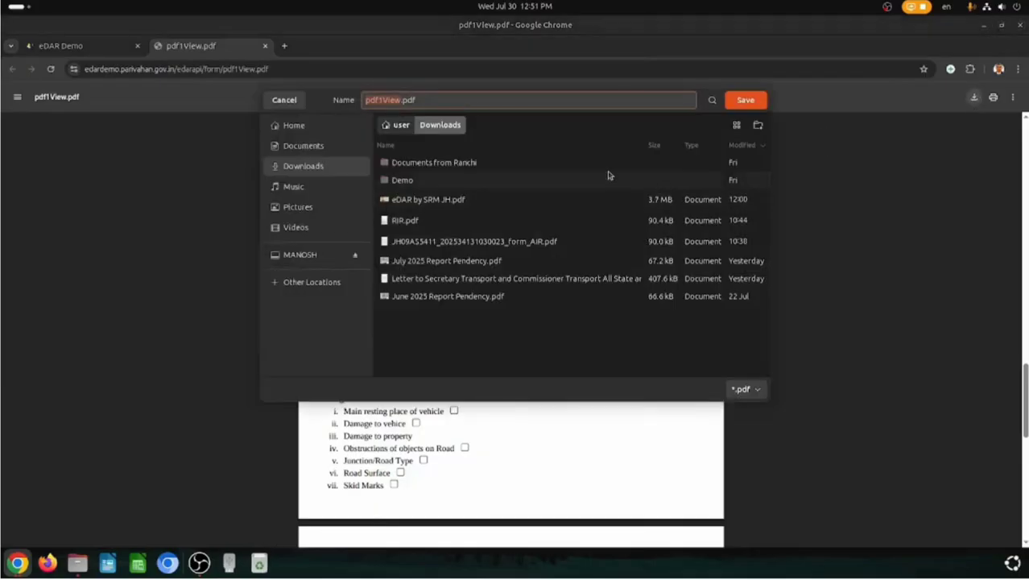
text(Form1)
click(746, 100)
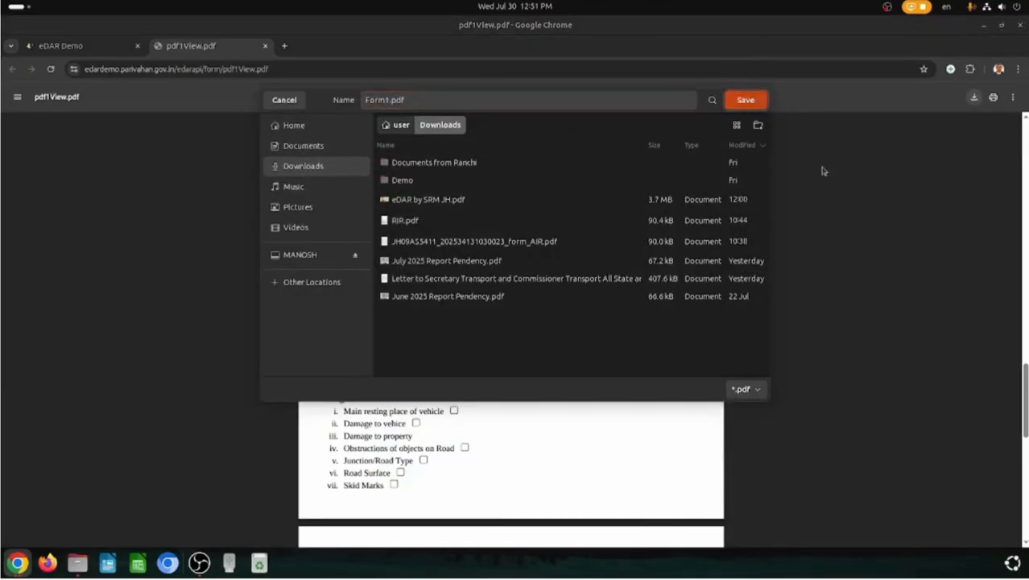
click(111, 46)
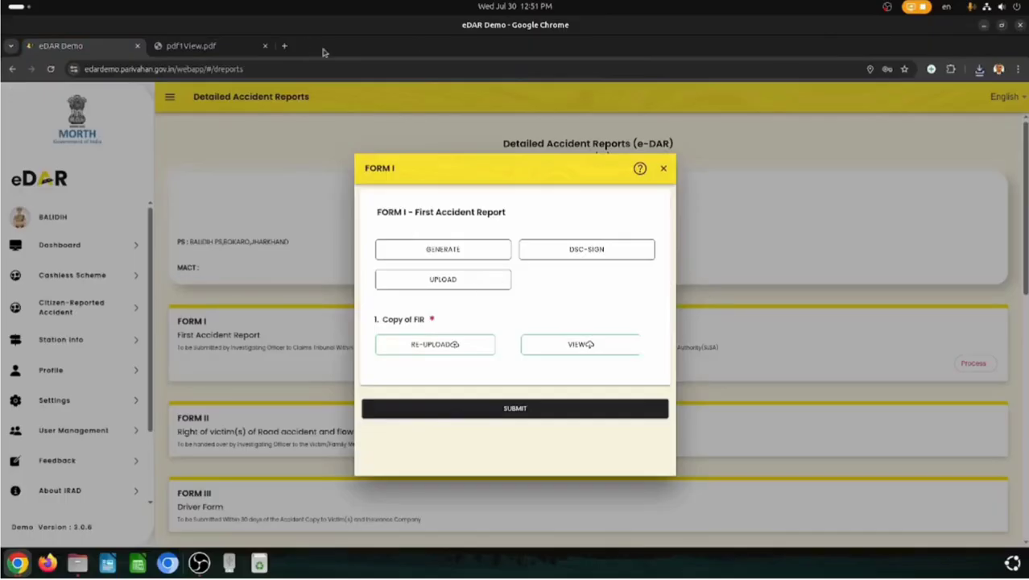
click(979, 70)
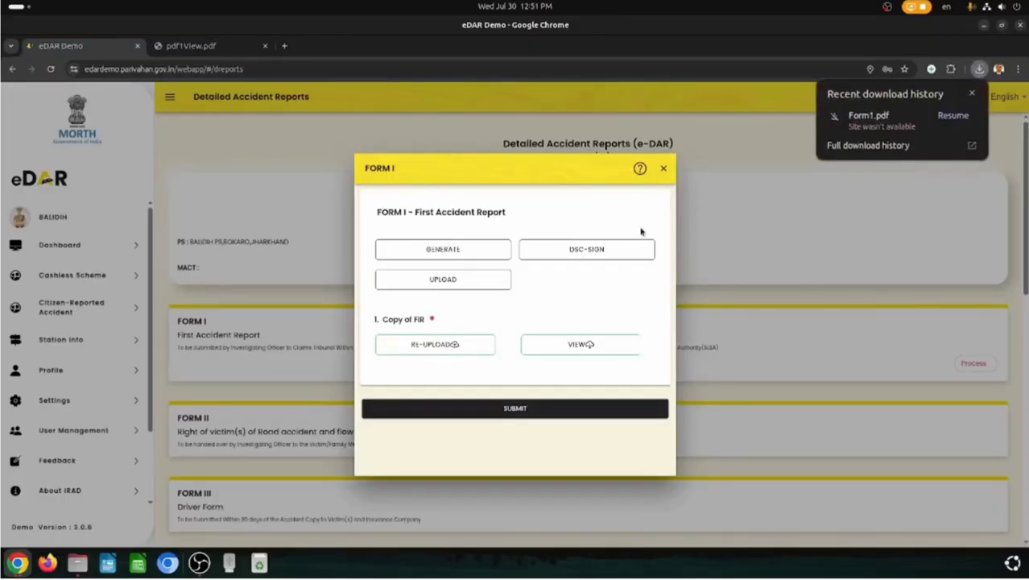
click(958, 118)
click(959, 123)
click(960, 122)
click(959, 123)
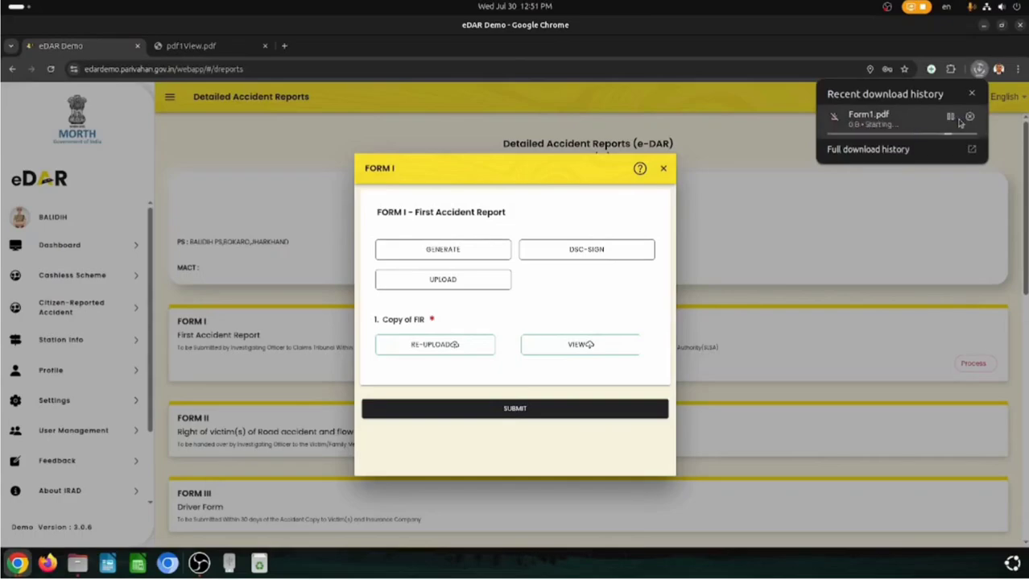
click(962, 123)
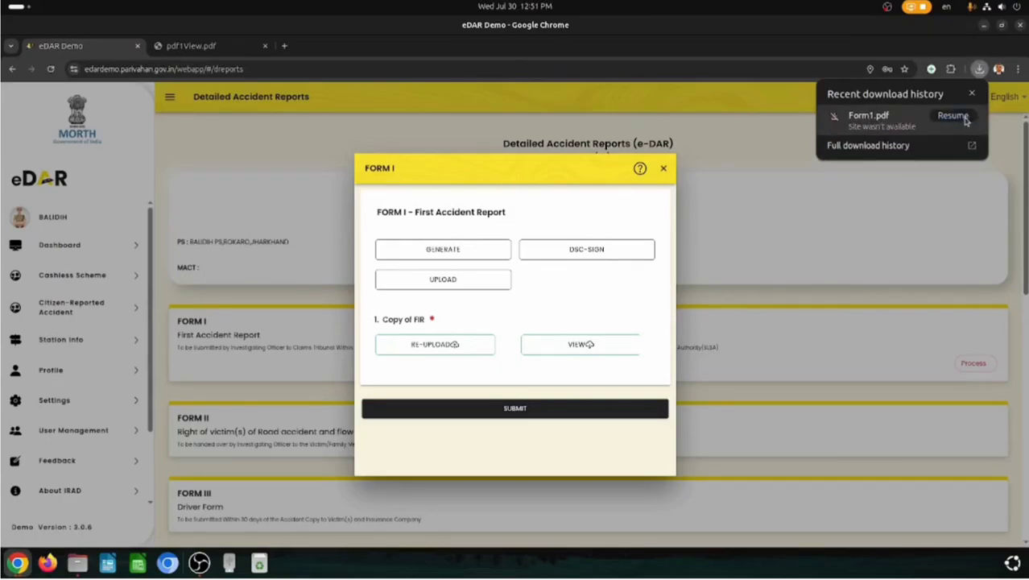
- Upload Downloads/Demo/10-07-2025/Form-1.pdf as the Form I document and submit Form I
click(451, 284)
click(457, 302)
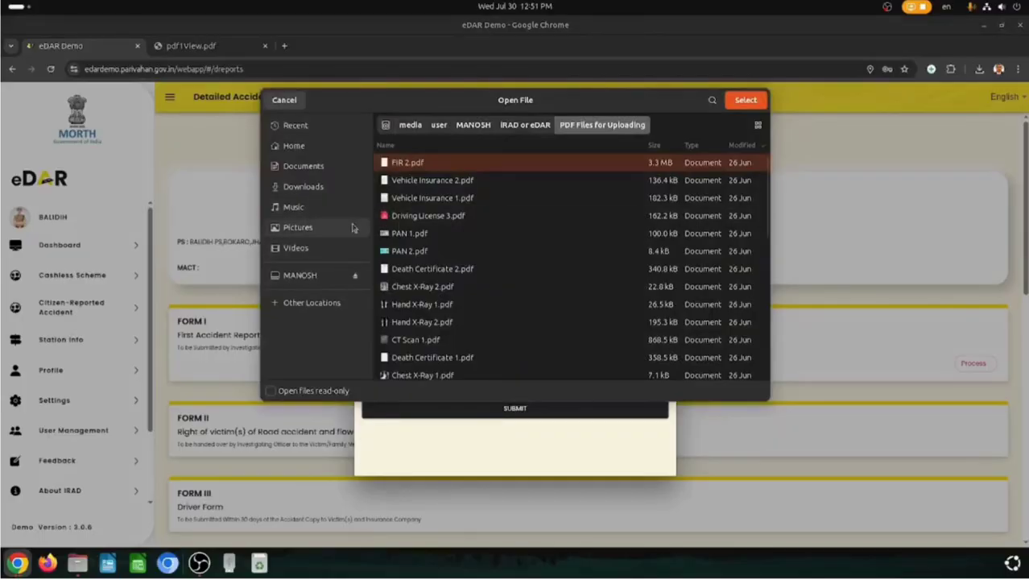
click(322, 186)
double_click(419, 180)
key(Return)
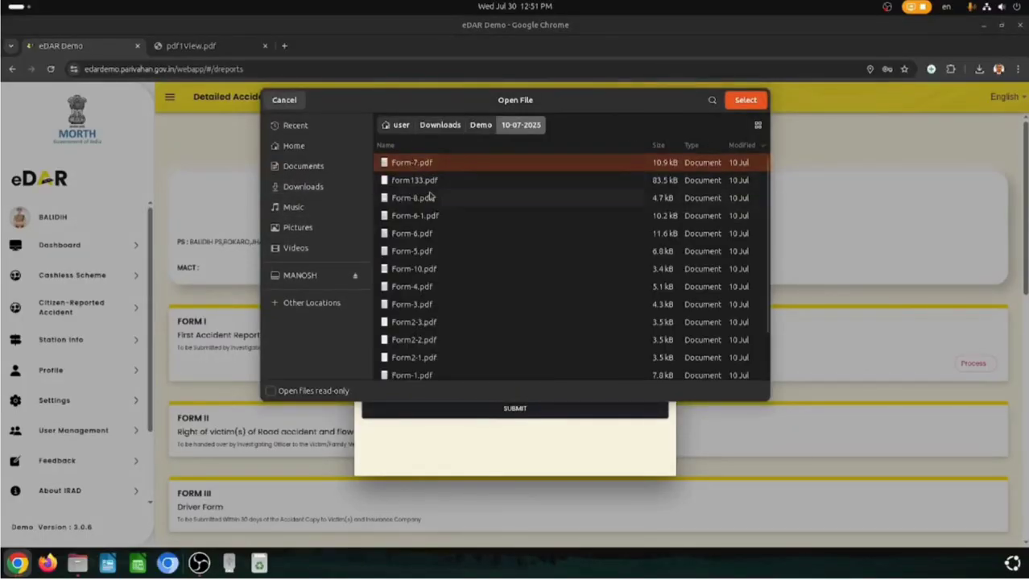
double_click(431, 319)
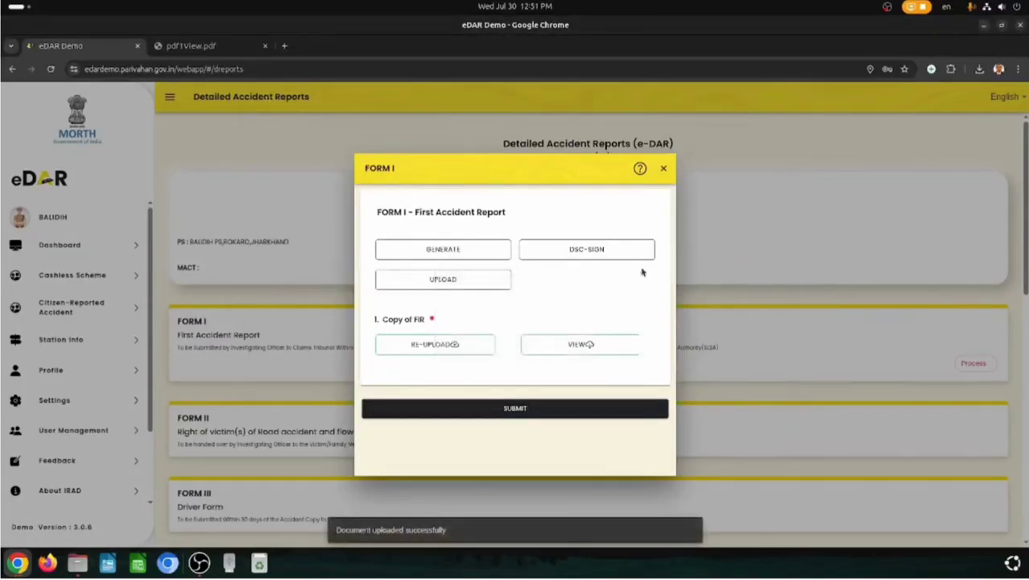
click(509, 409)
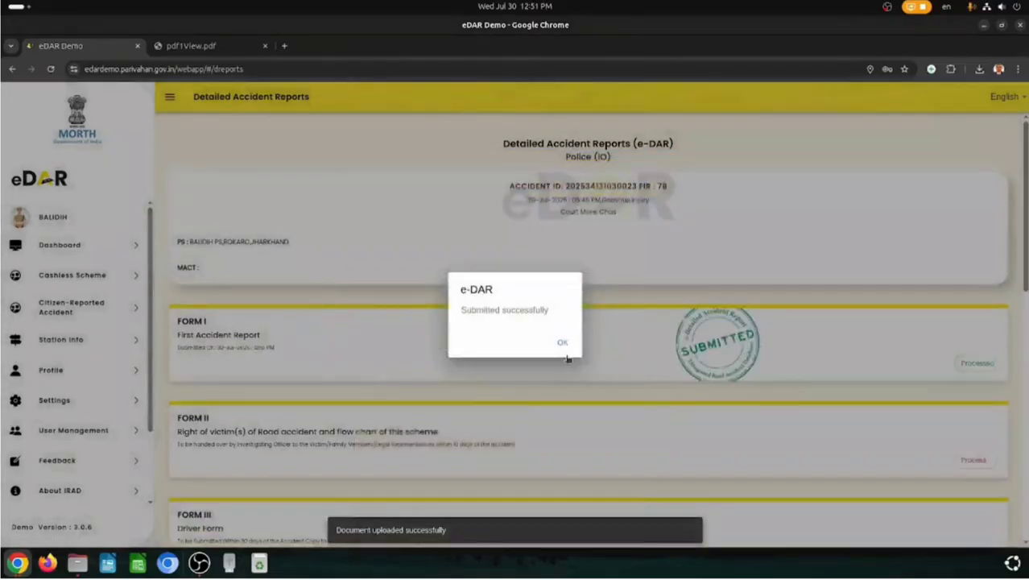
- Generate and review the Form II PDF for the victim
click(563, 343)
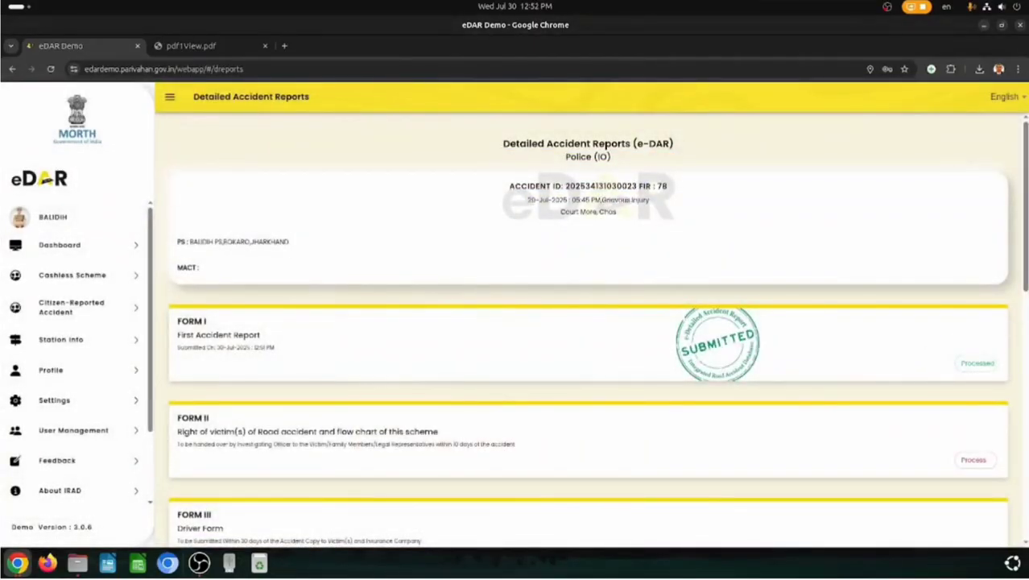
scroll(1027, 279, down, 1)
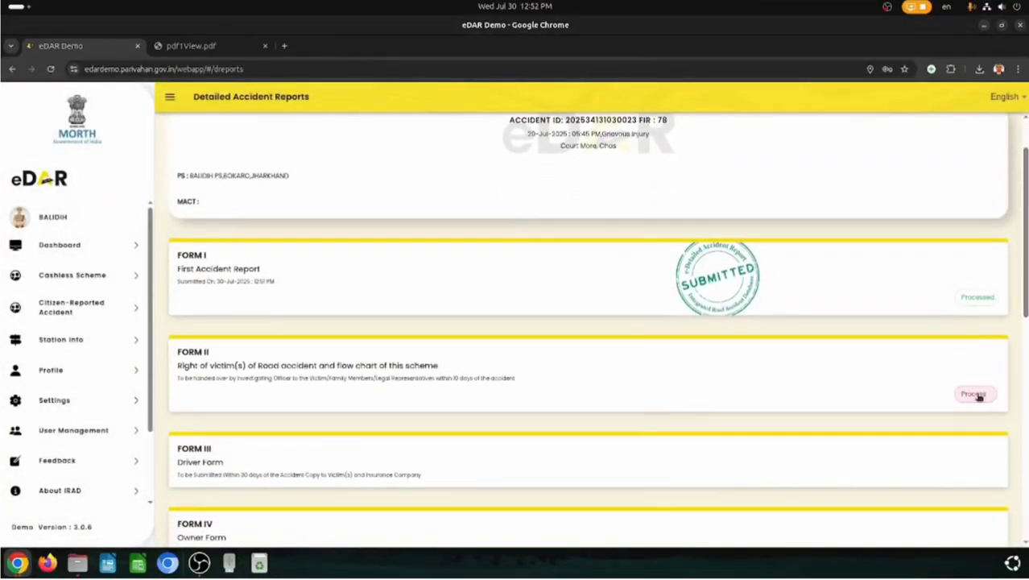
click(974, 393)
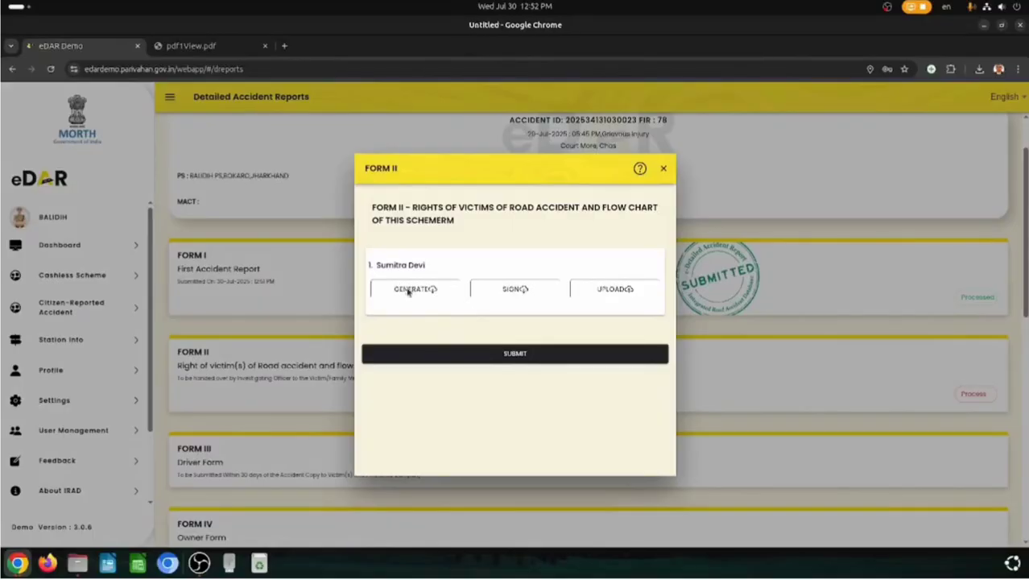
click(410, 289)
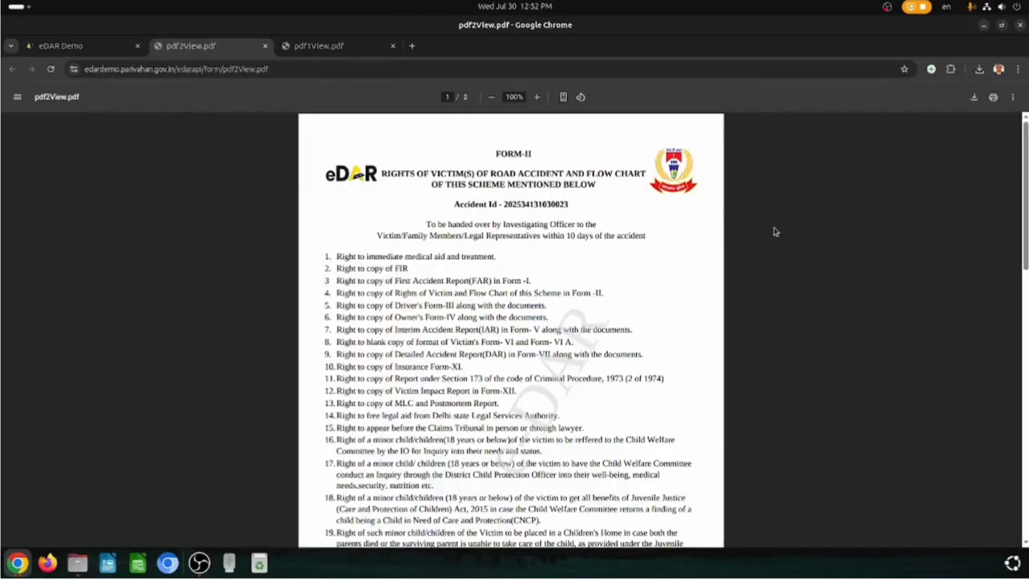
drag(1026, 169, 1027, 426)
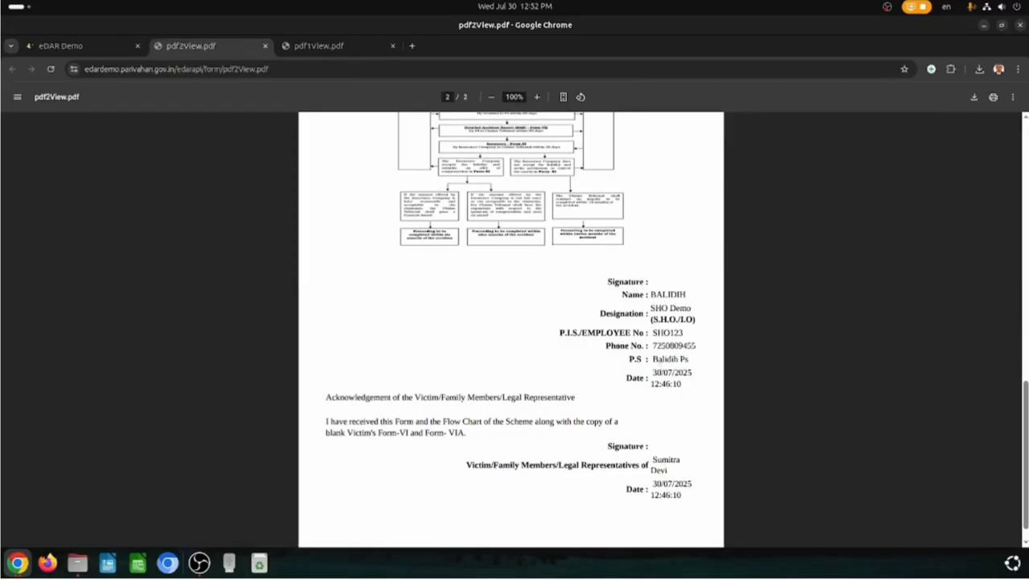
click(83, 45)
- Upload Form2-1.pdf as the Form II document and submit Form II
click(603, 291)
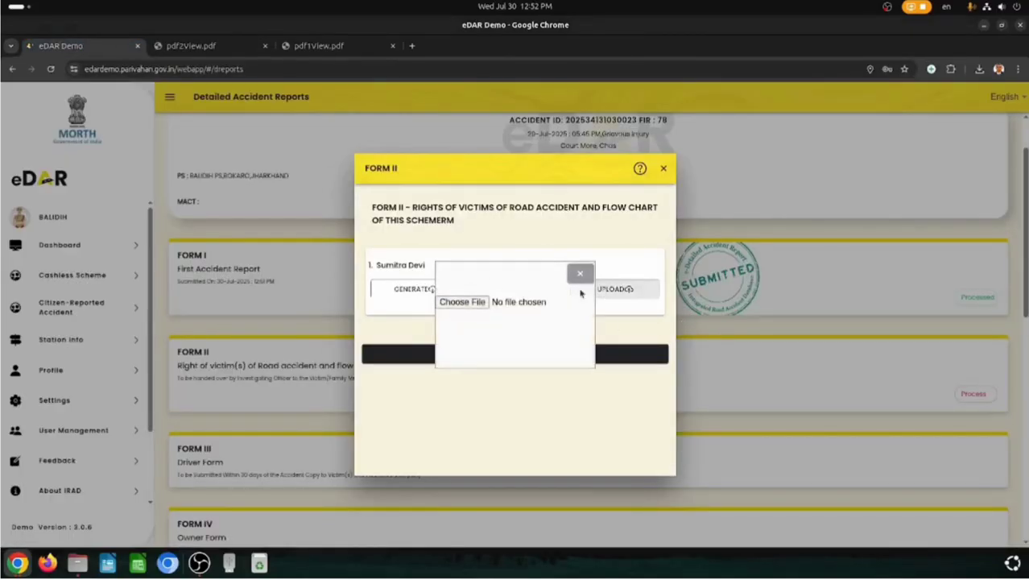
click(469, 307)
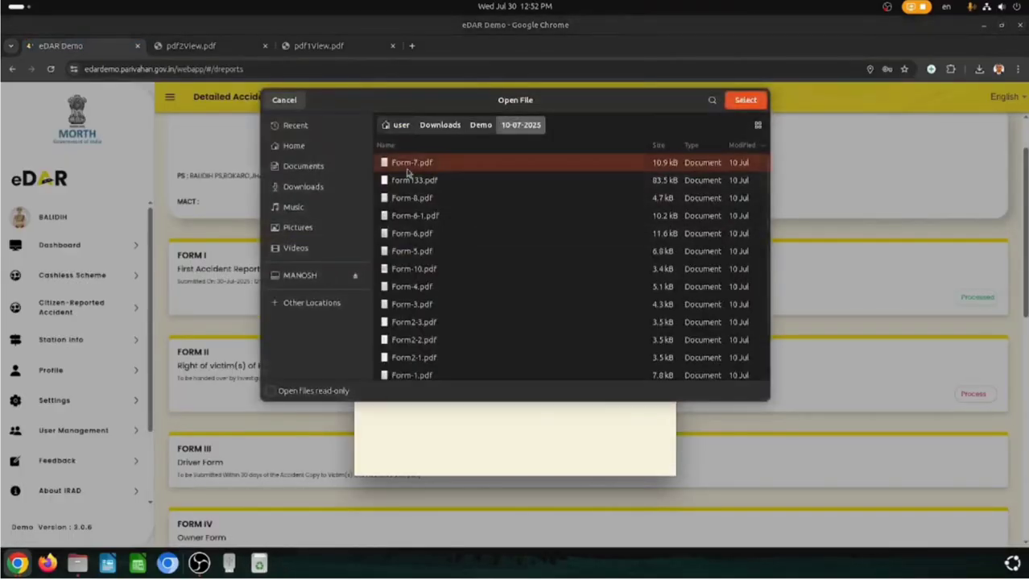
double_click(448, 363)
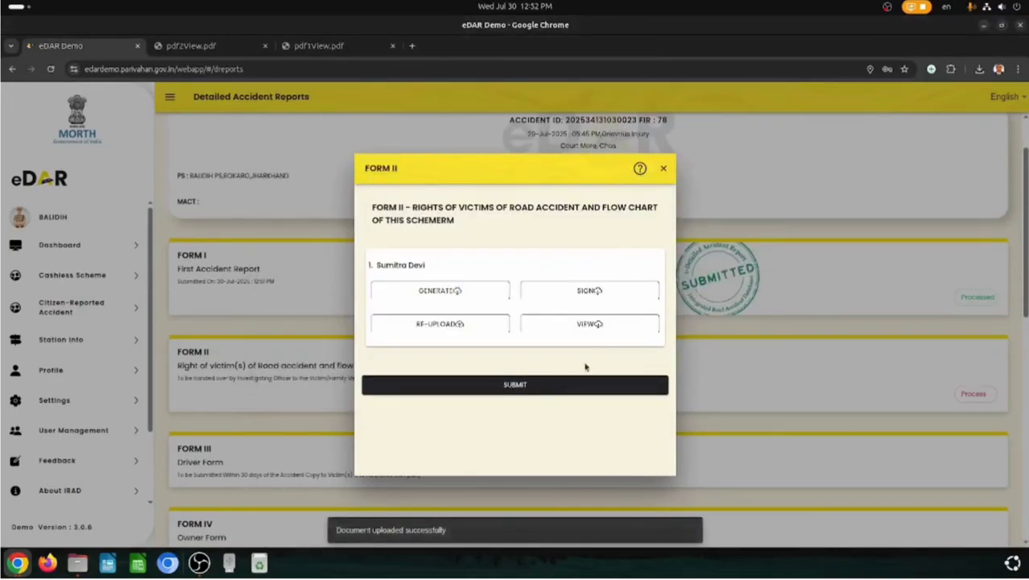
click(524, 385)
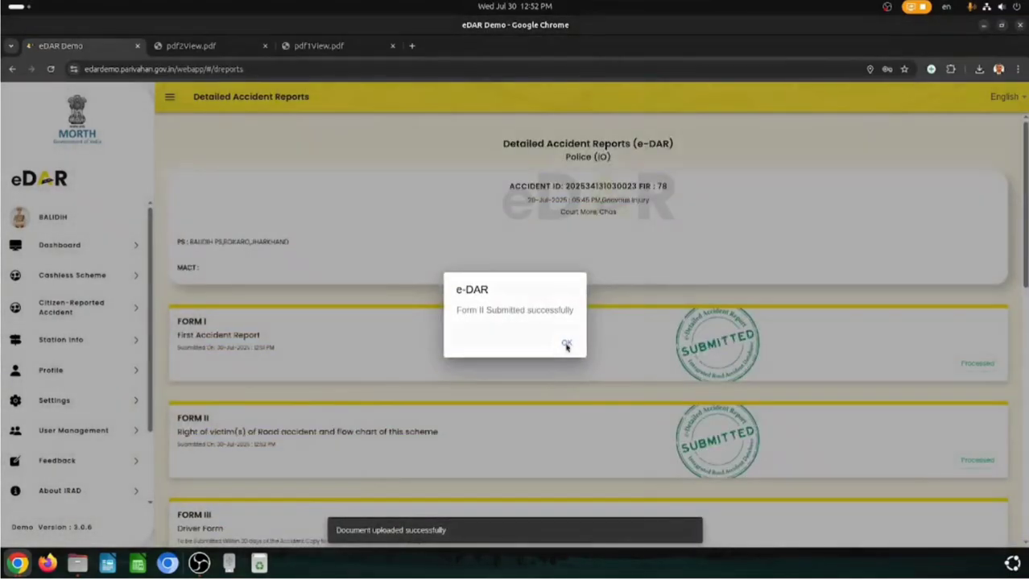
click(567, 344)
scroll(306, 335, down, 5)
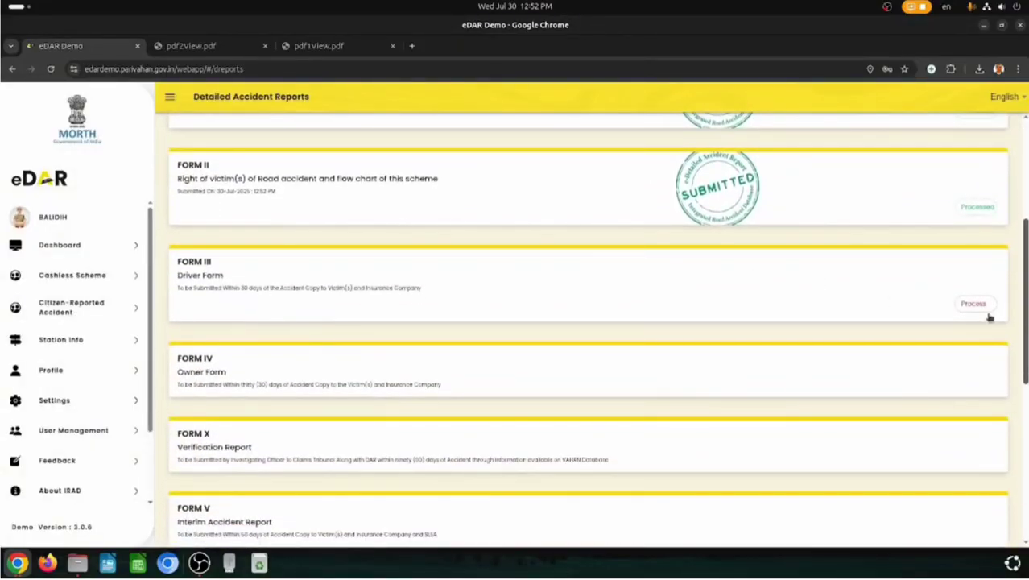
scroll(588, 329, down, 5)
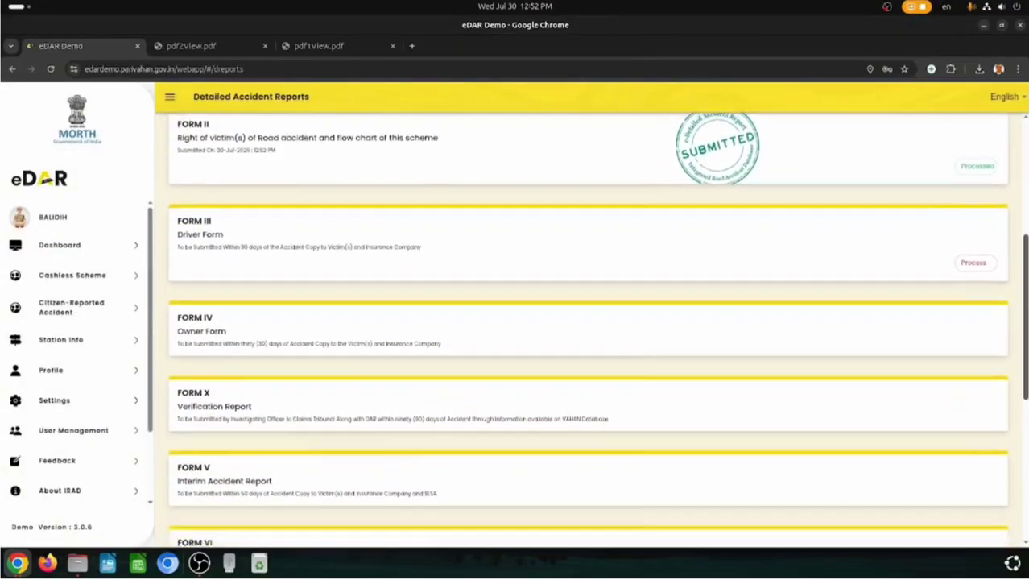
scroll(588, 329, down, 1)
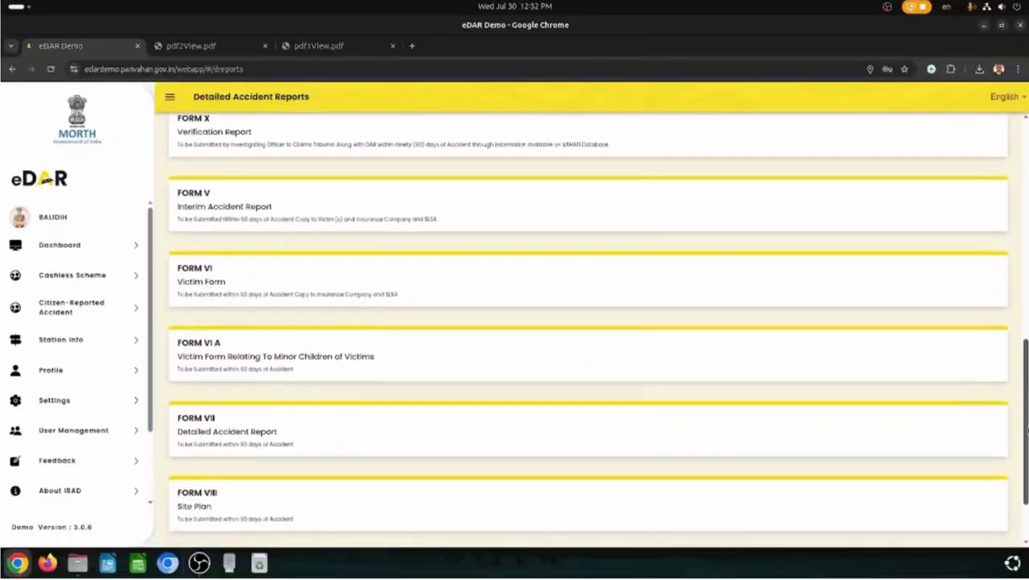
scroll(588, 330, down, 1)
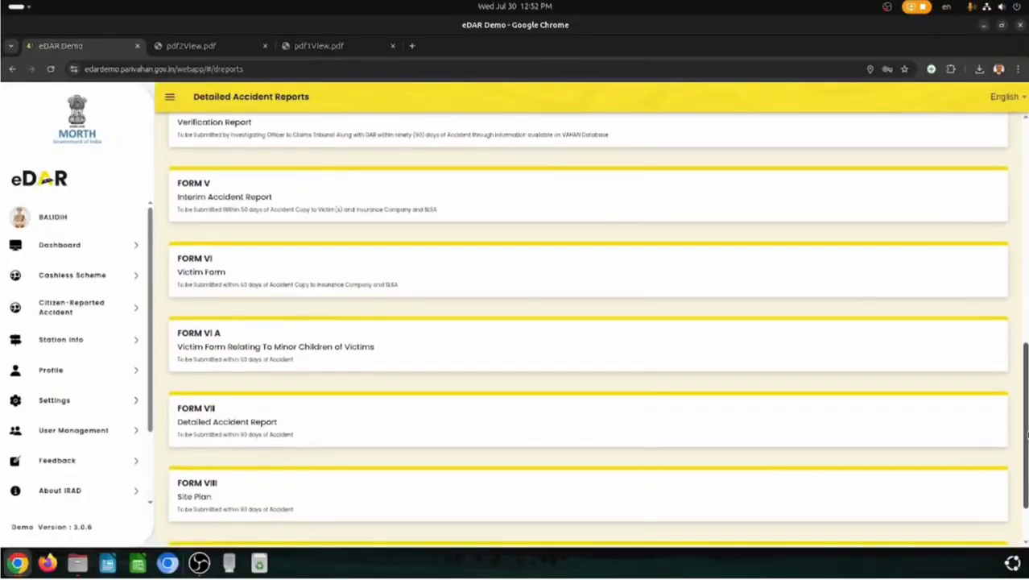
scroll(588, 330, down, 1)
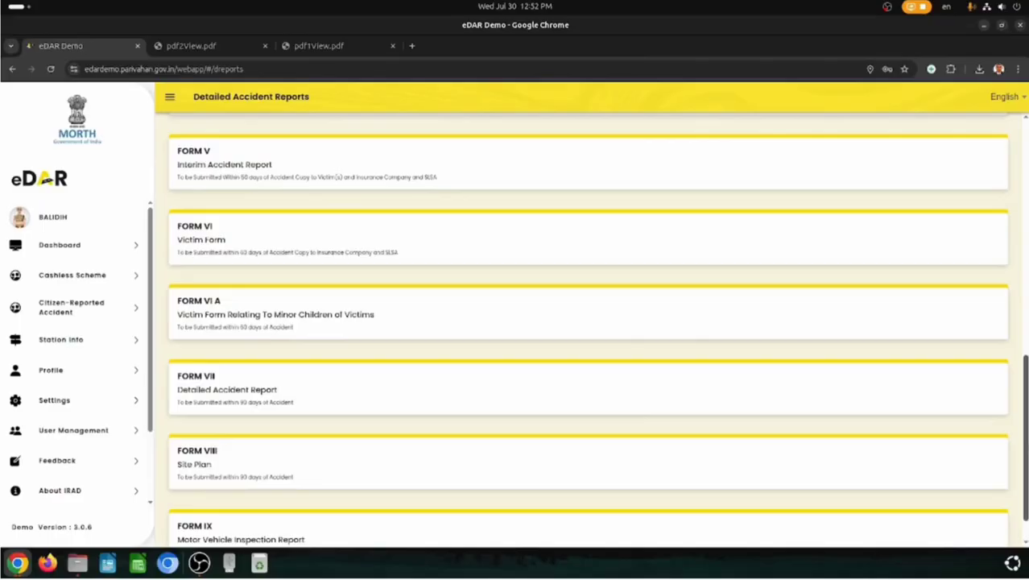
scroll(588, 329, down, 1)
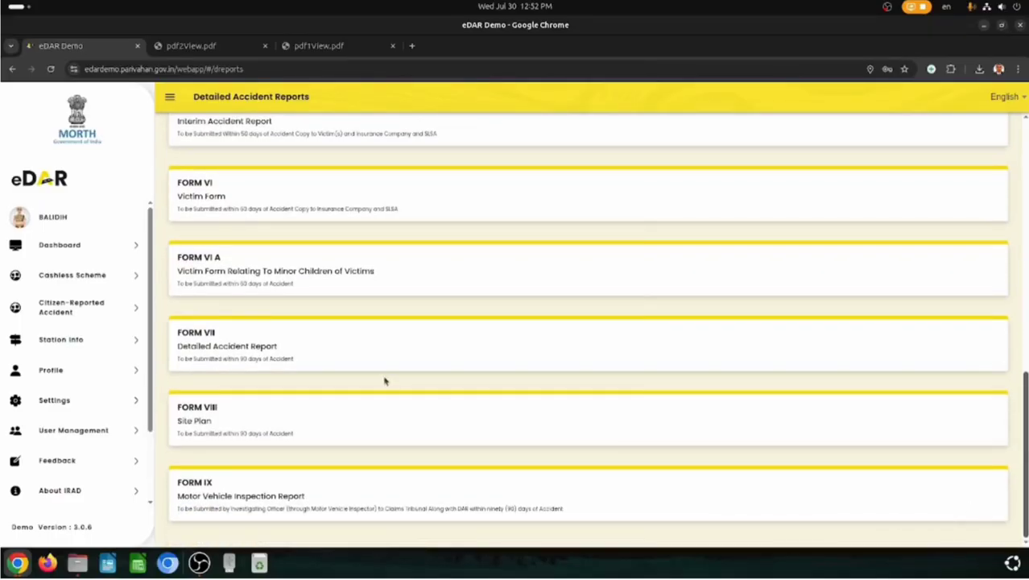
drag(176, 354, 298, 356)
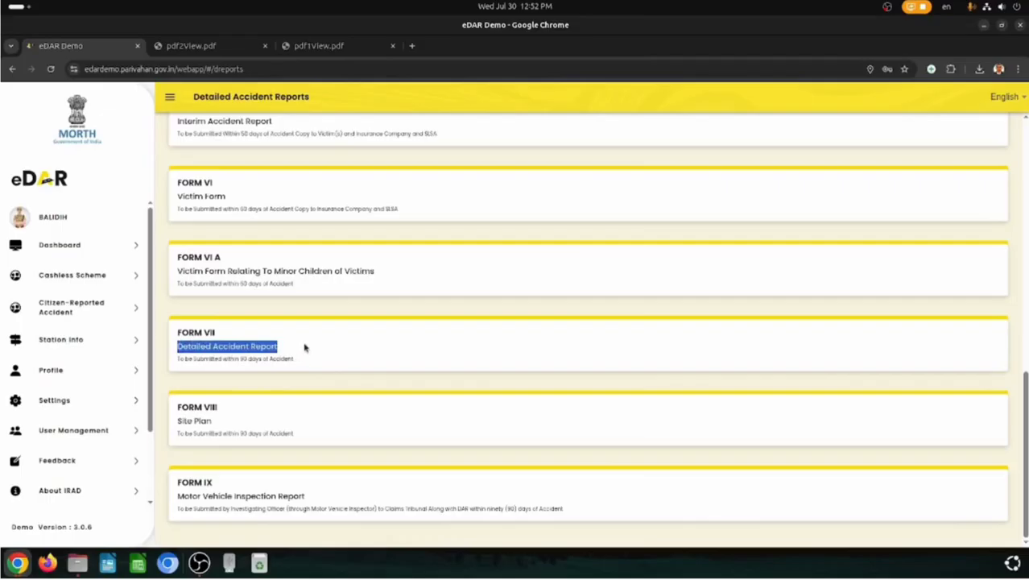
click(305, 346)
drag(174, 348, 278, 351)
click(287, 346)
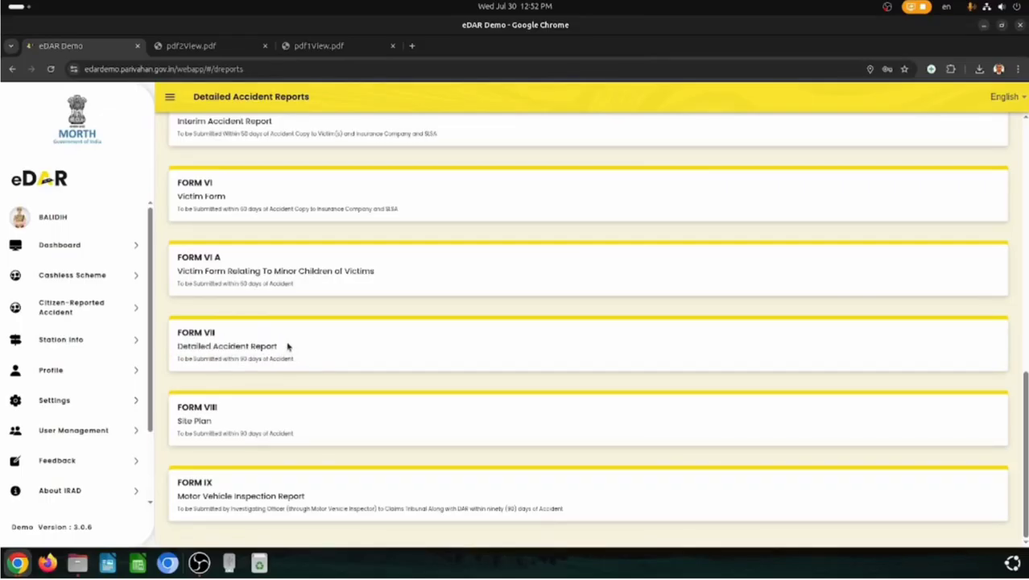